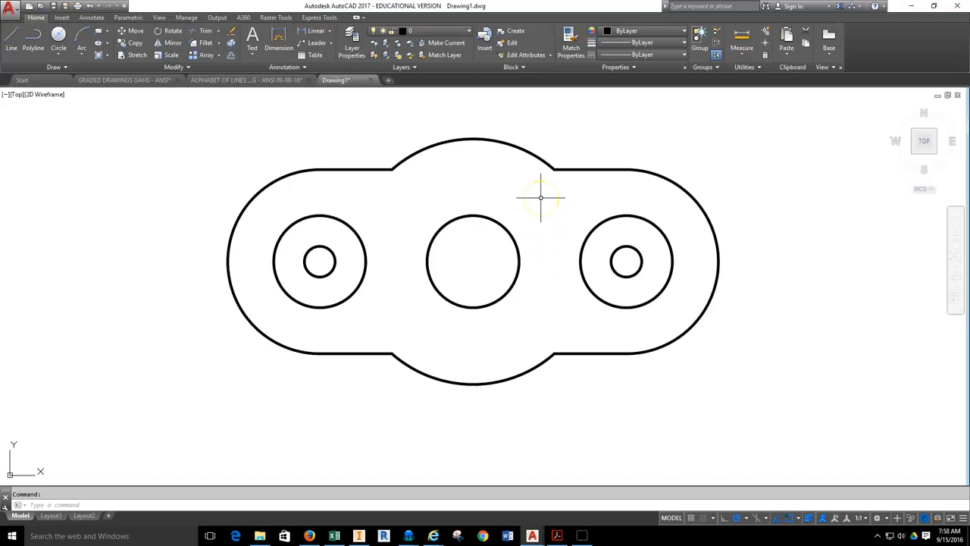
Make the CENTER layer current and add center marks to the left end arc, the upper middle arc and the right end arc.
left_click(458, 31)
left_click(426, 69)
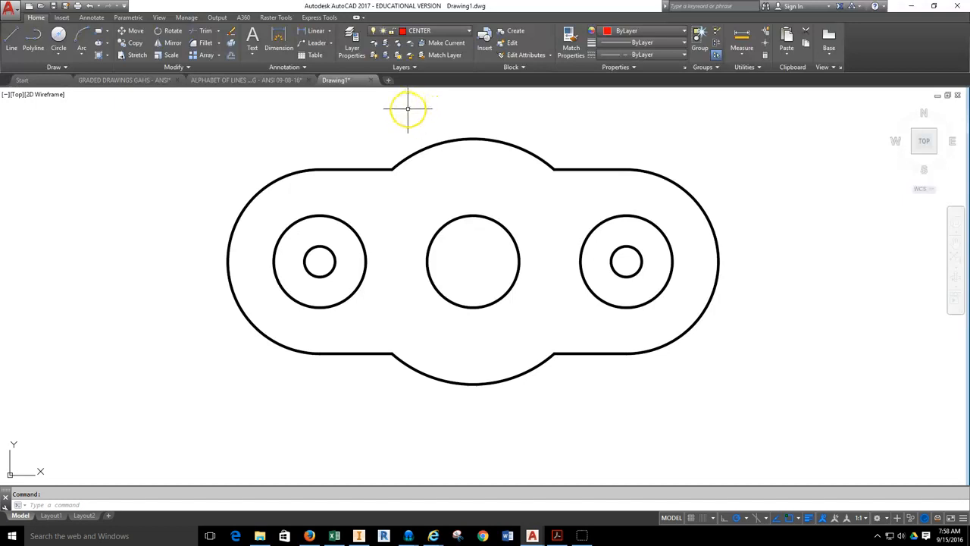
left_click(92, 18)
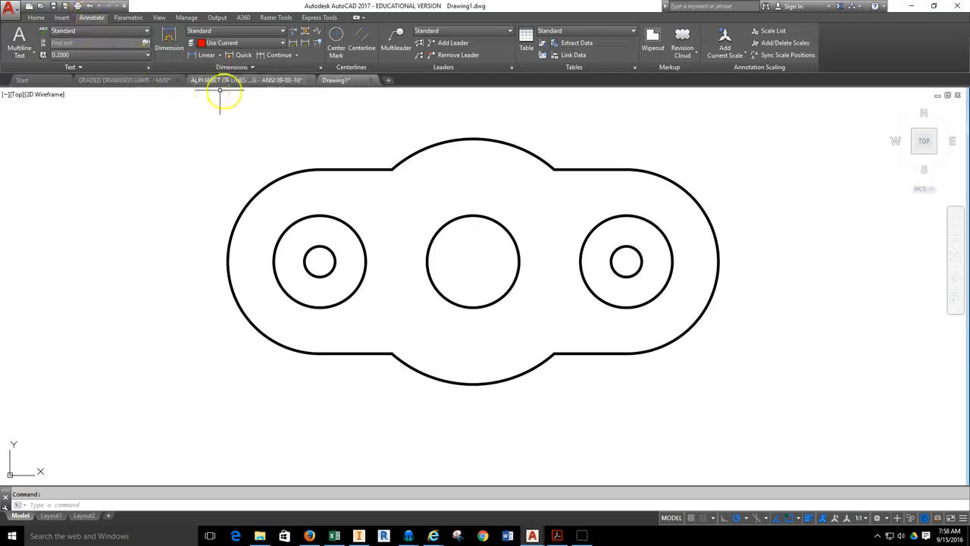
left_click(338, 38)
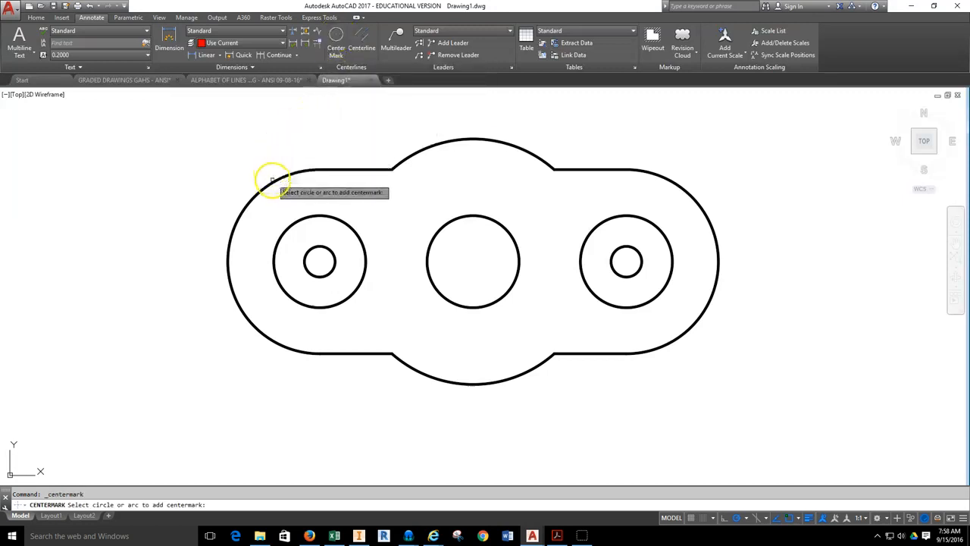
left_click(263, 335)
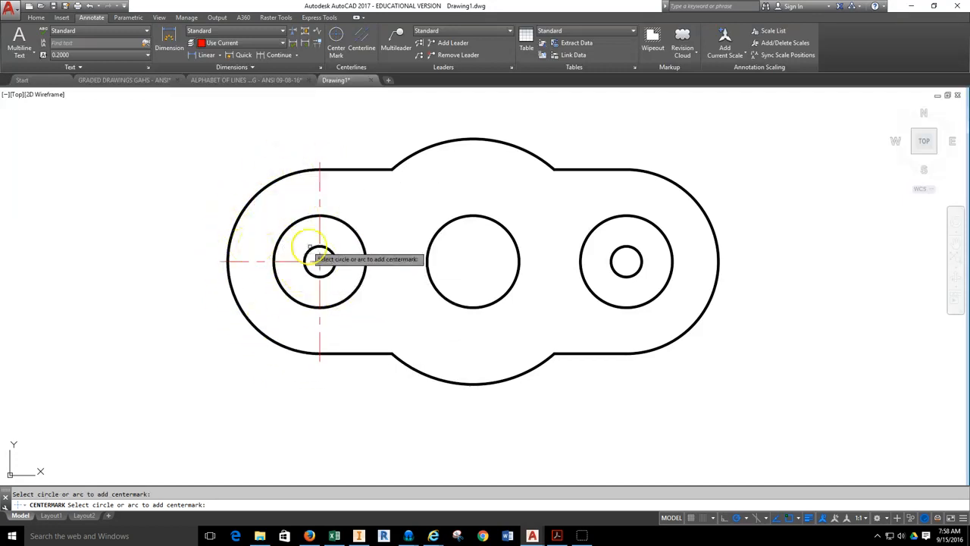
left_click(531, 156)
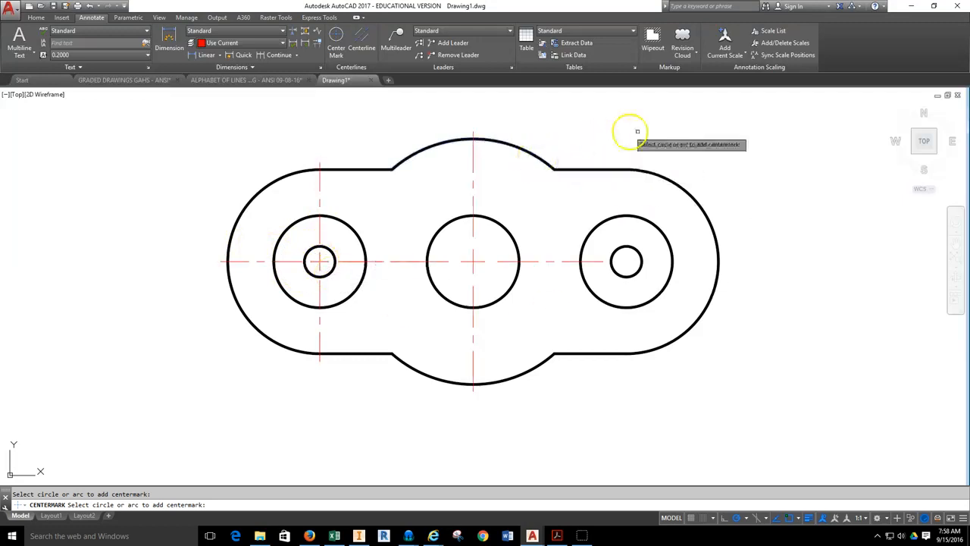
left_click(691, 191)
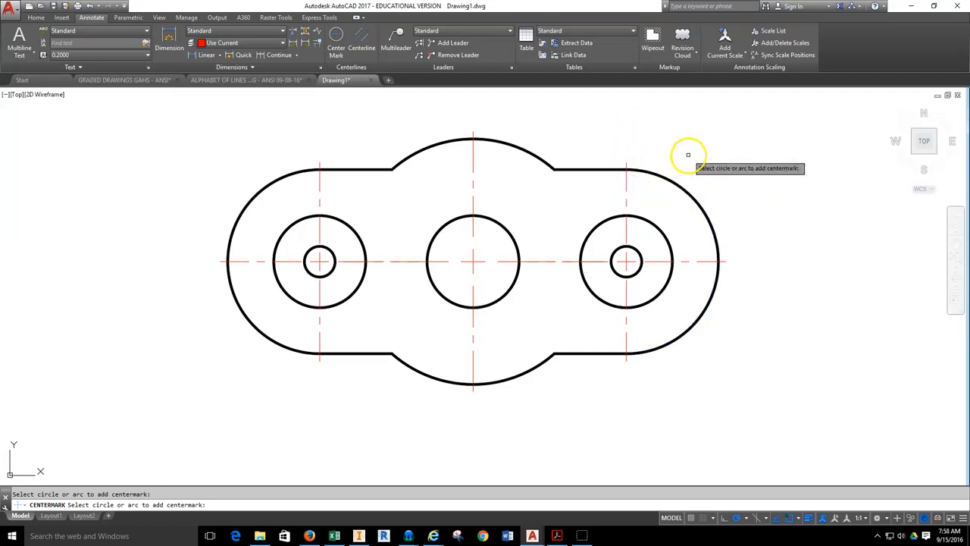
key("Escape")
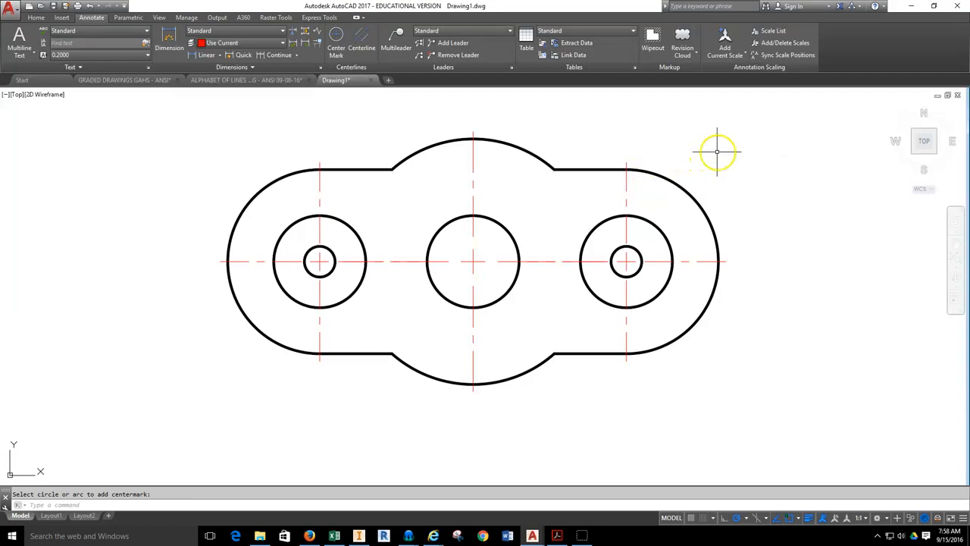
Set the left and right extensions of all three center marks to 0.25.
left_click(645, 188)
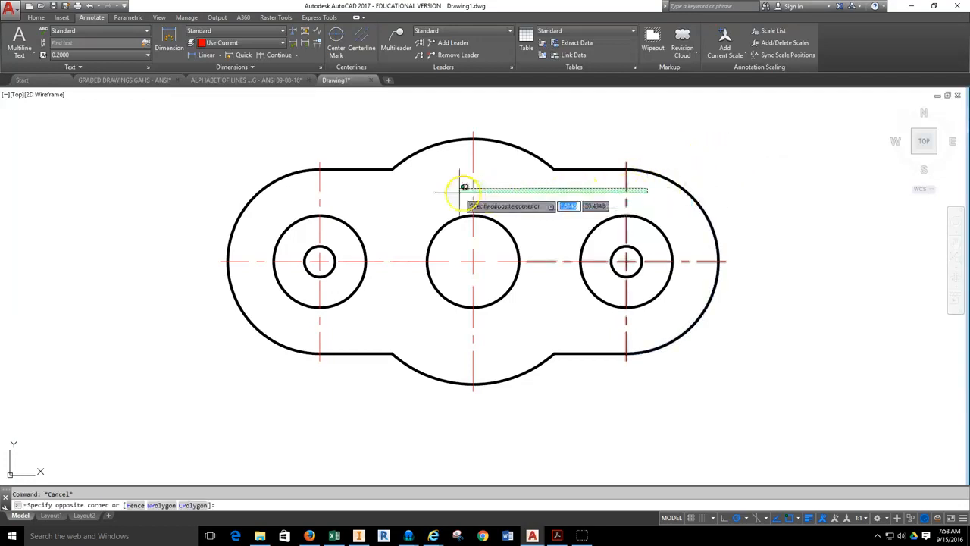
left_click(299, 206)
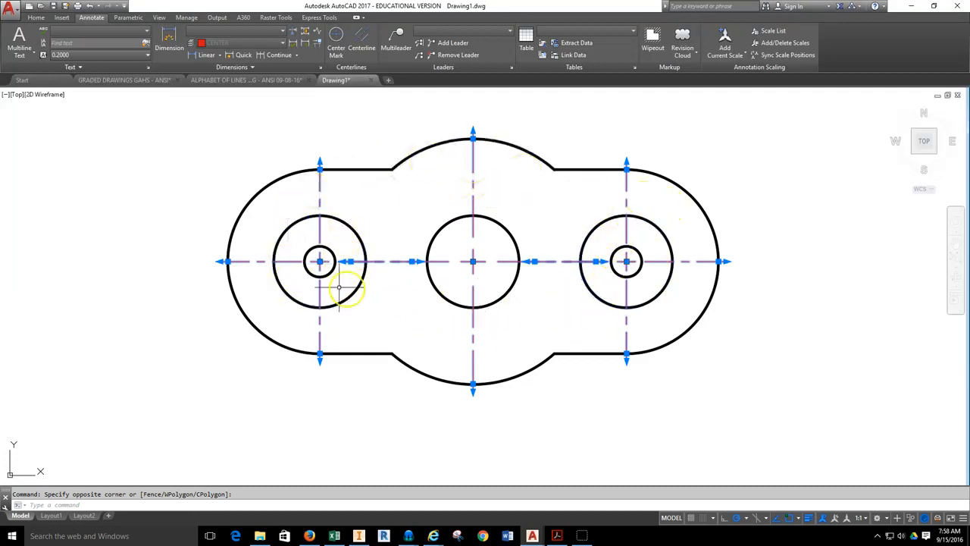
right_click(747, 173)
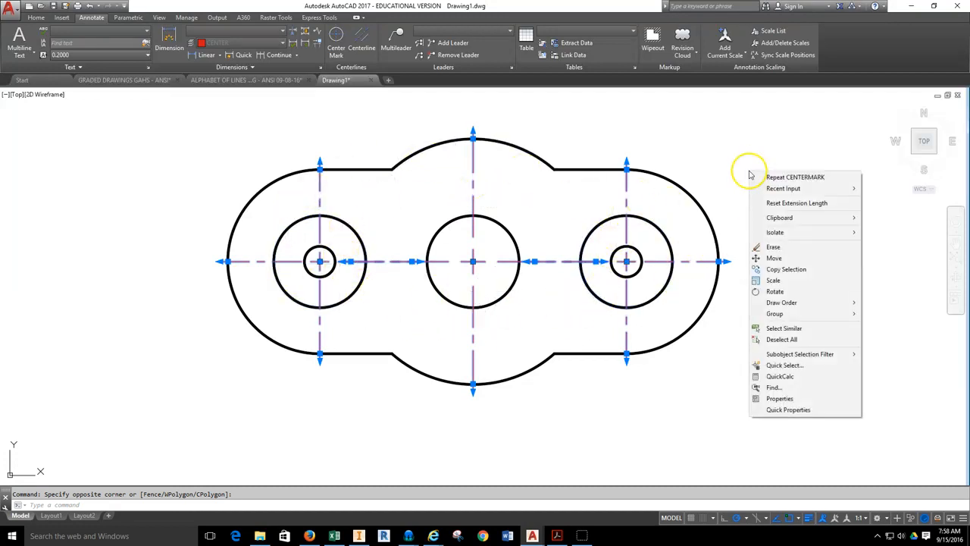
left_click(788, 402)
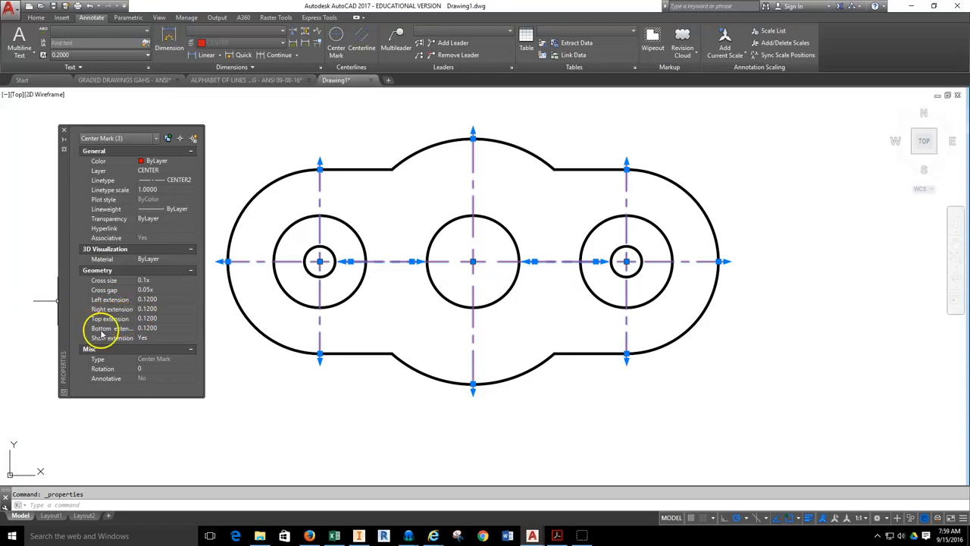
left_click(161, 300)
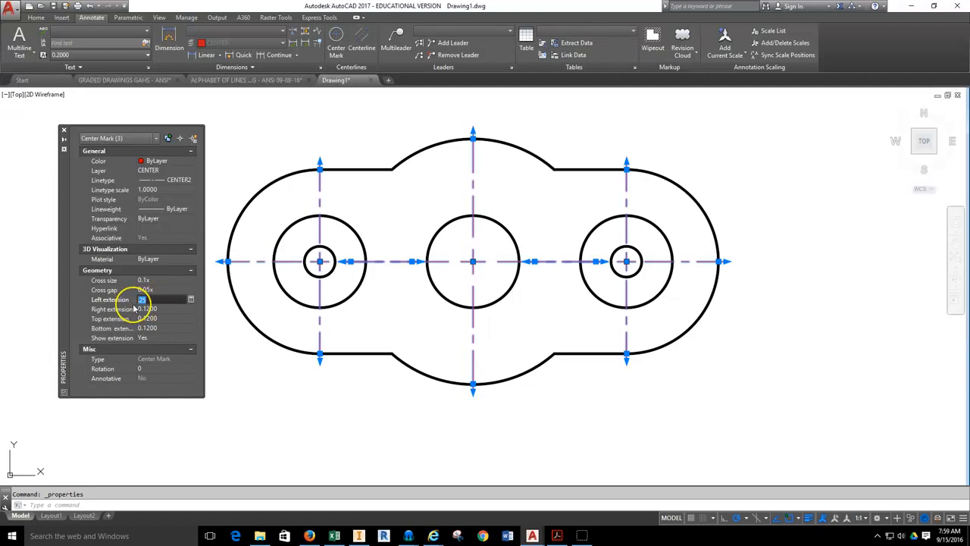
type(".25")
left_click(146, 309)
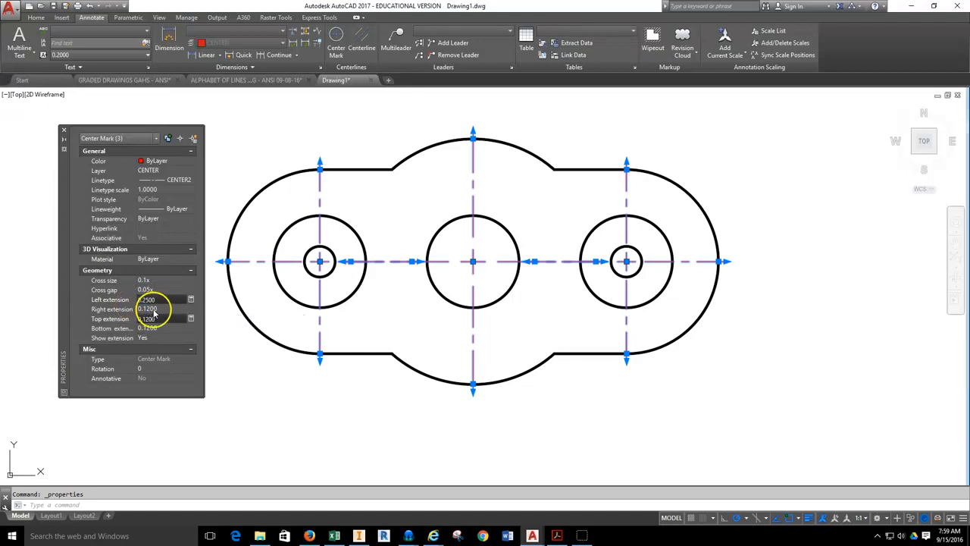
type(".25")
Set the top and bottom extensions of the three center marks to 0.25, then close their properties and deselect them.
left_click(158, 318)
type(".25")
left_click(156, 328)
type(".25")
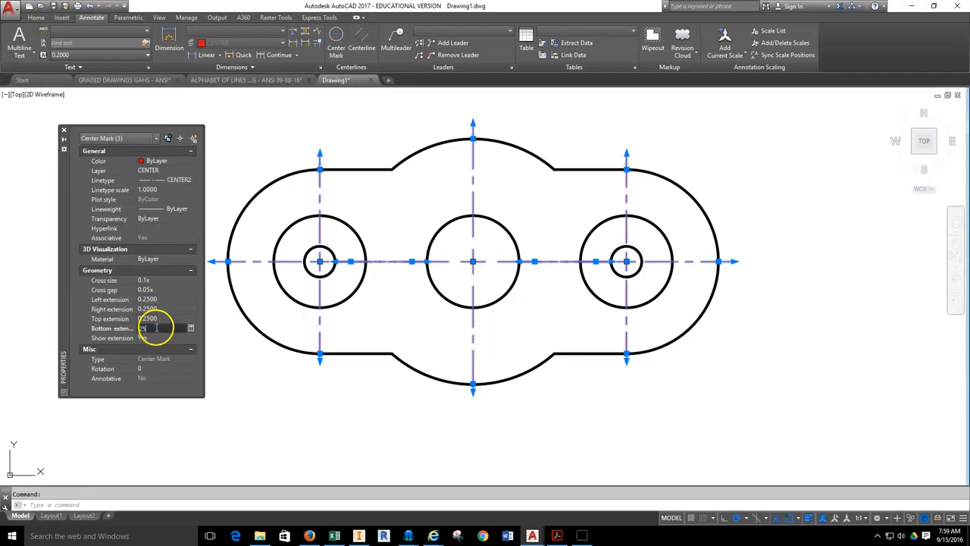
left_click(146, 320)
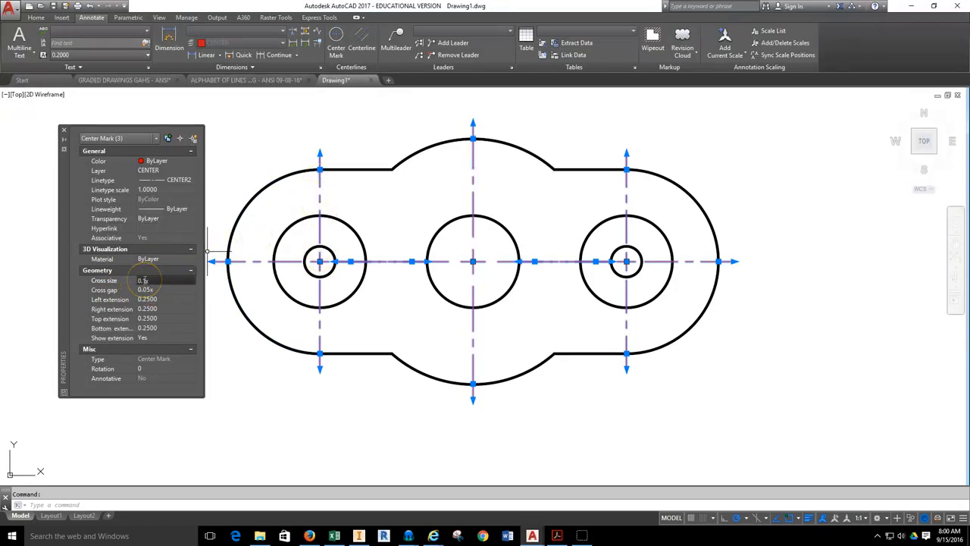
left_click(64, 131)
key("Escape")
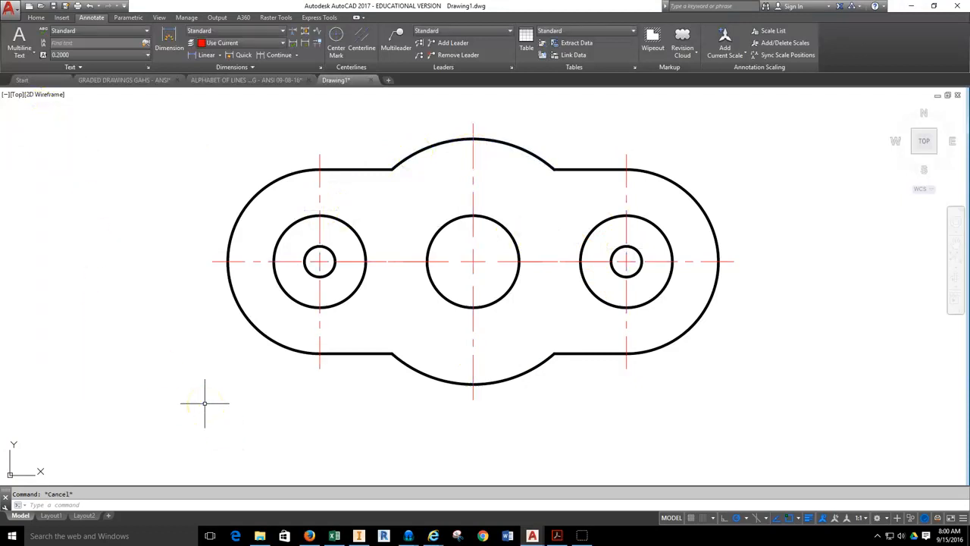
Review the available dimension styles and choose Standard as the current one.
middle_click_drag(427, 205, 427, 190)
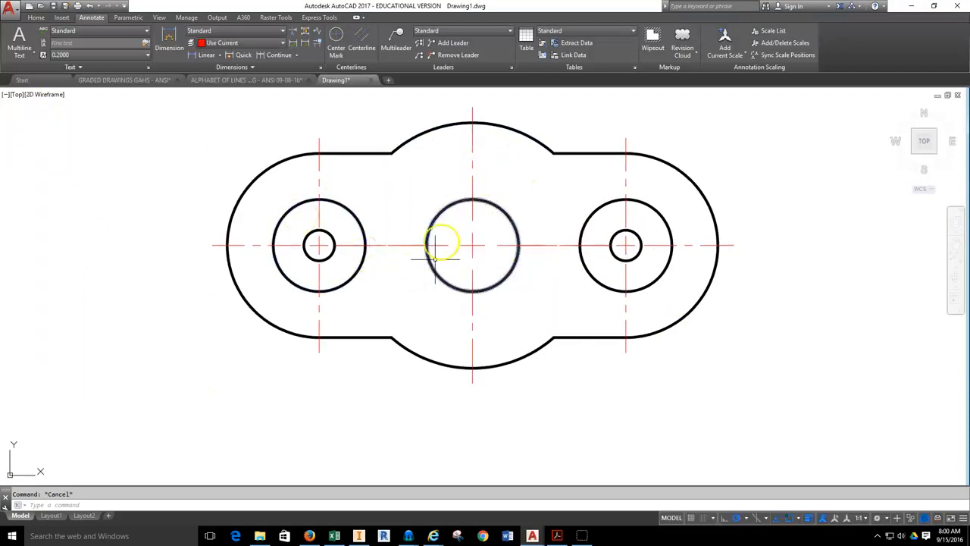
mouse_move(433, 205)
middle_mouse_down()
mouse_move(402, 190)
mouse_move(401, 200)
middle_mouse_up()
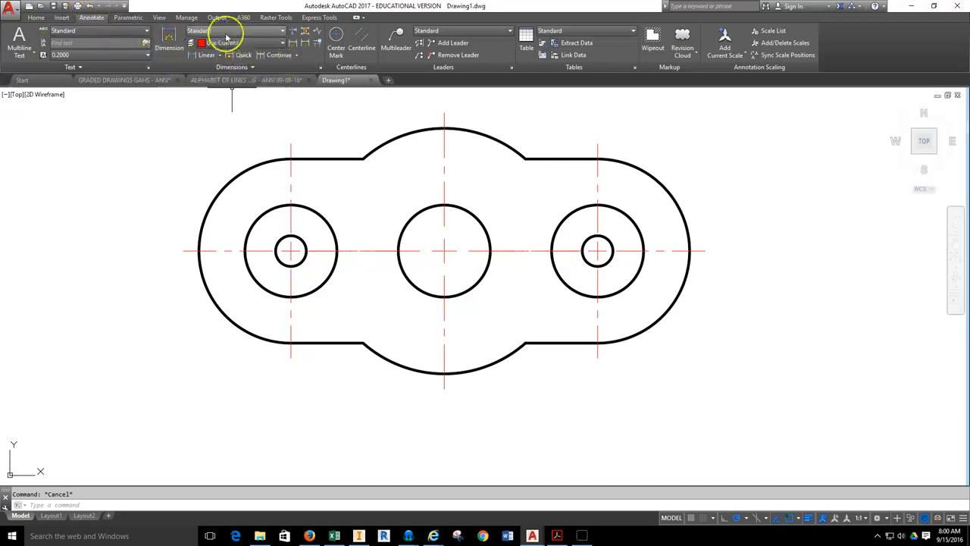
left_click(282, 33)
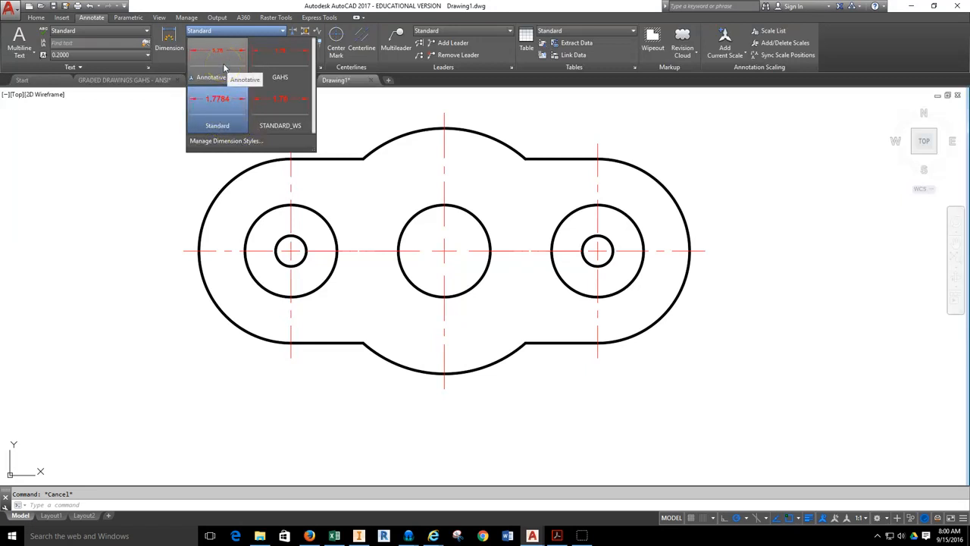
left_click(275, 76)
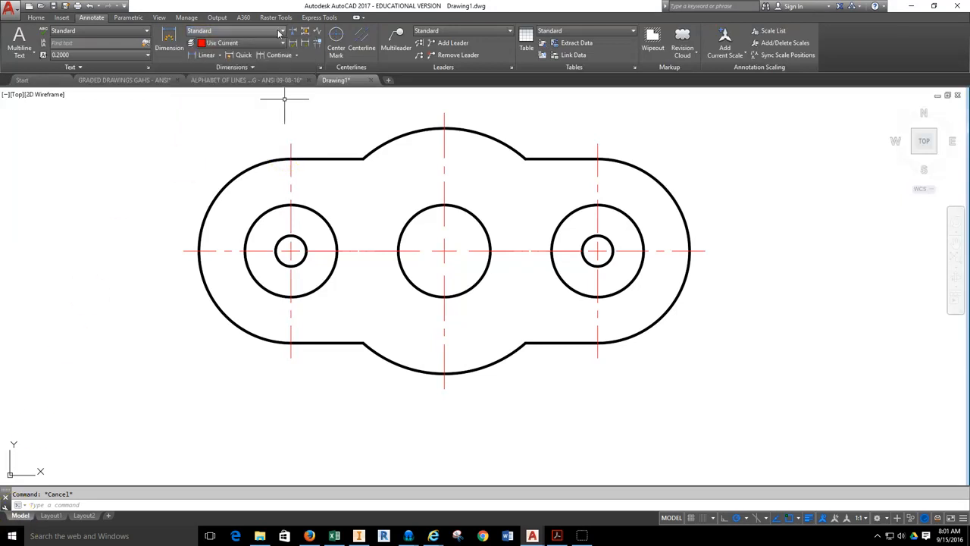
left_click(280, 33)
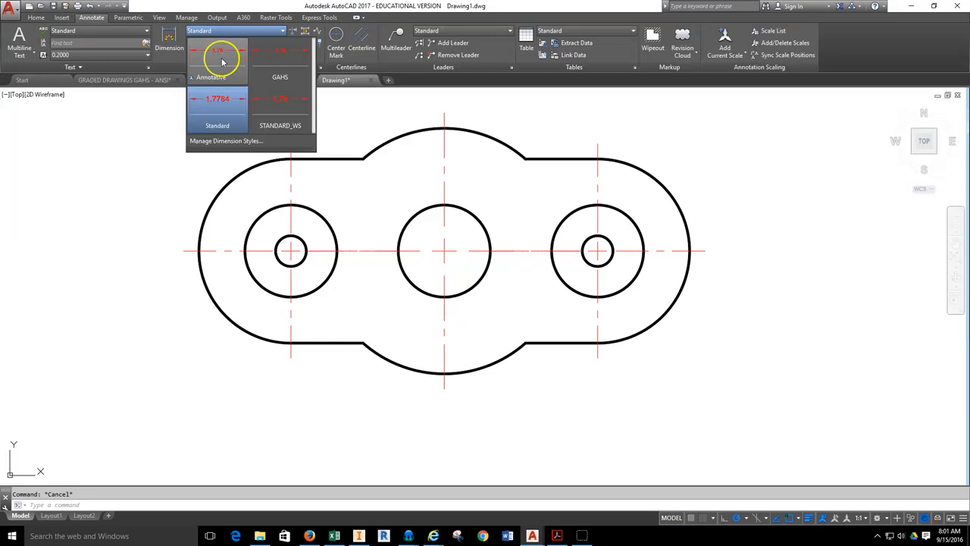
left_click(219, 100)
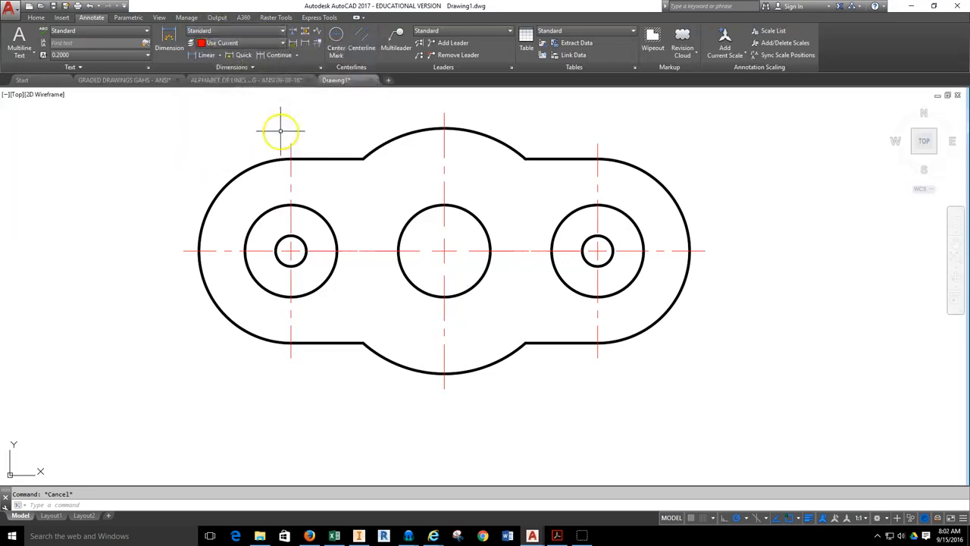
Add a Standard-style linear dimension between the lower ends of the left and right vertical centerlines, placed below the part.
left_click(208, 59)
left_click(220, 55)
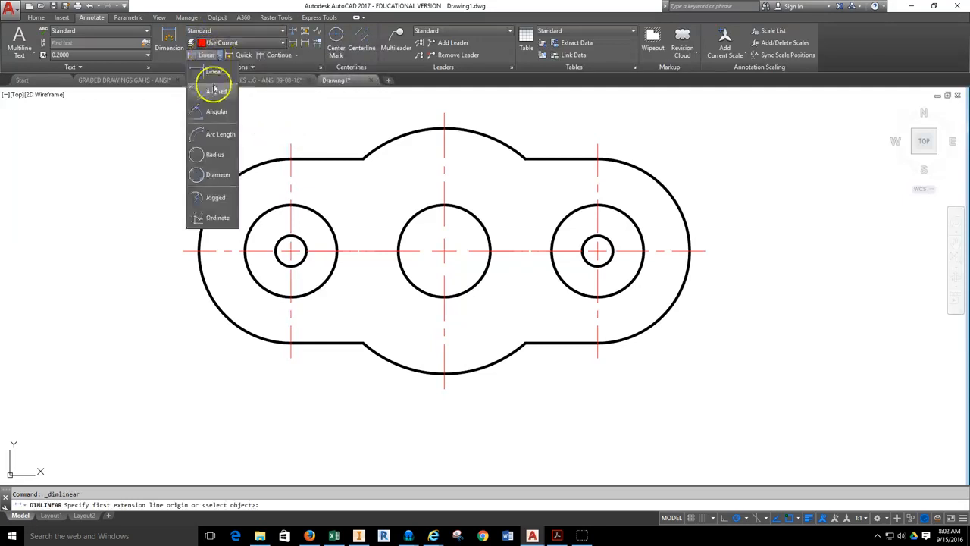
left_click(214, 72)
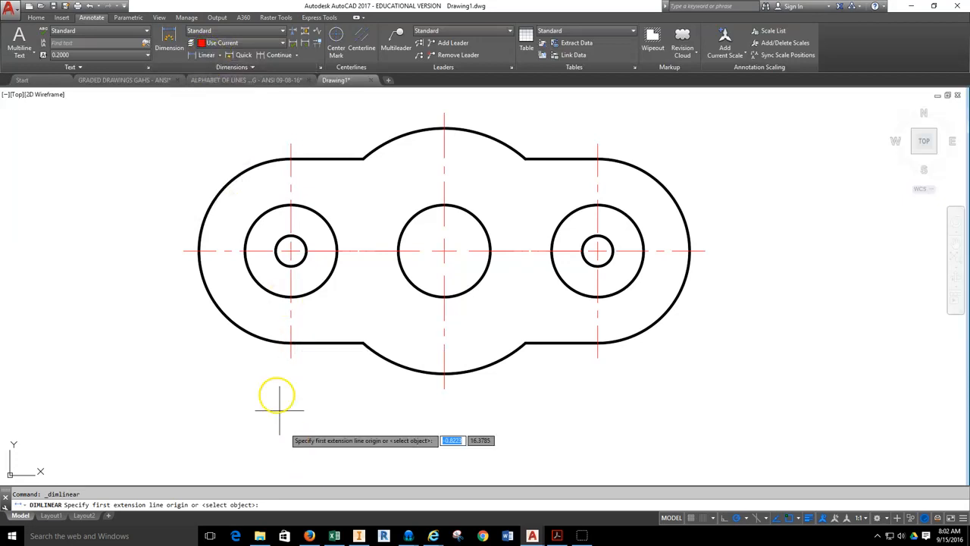
left_click(291, 357)
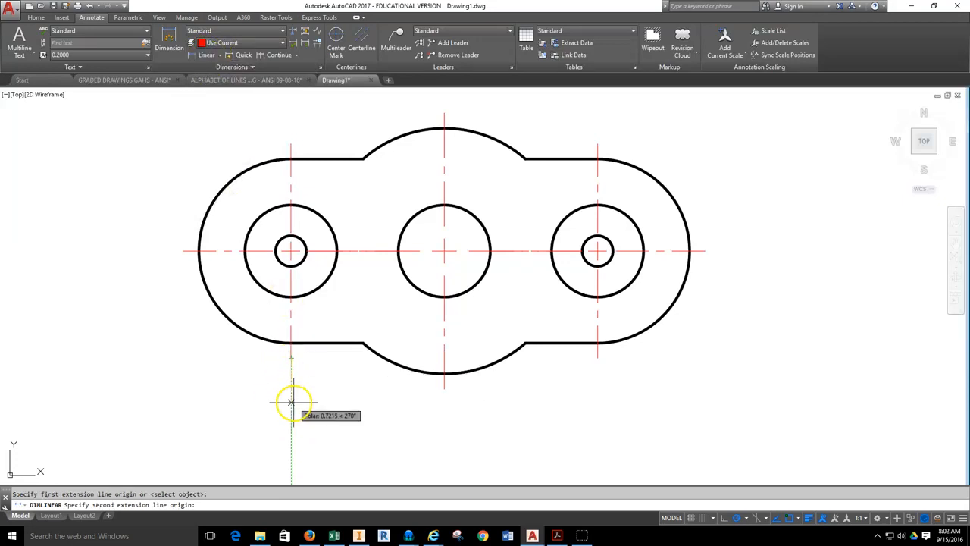
left_click(599, 357)
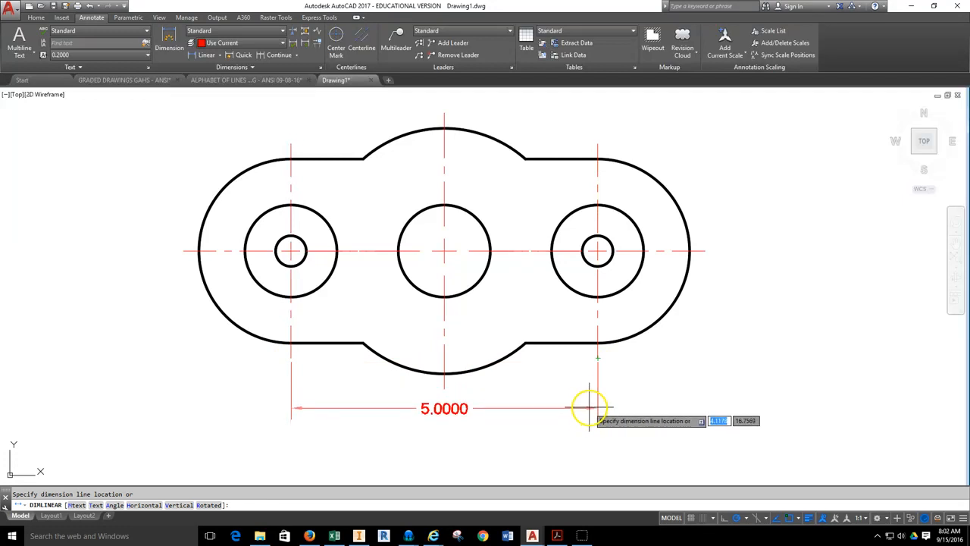
left_click(589, 408)
Make Annotative the current dimension style and accept the 1:1 annotation scale for new annotative dimensions.
middle_click_drag(562, 441, 576, 344)
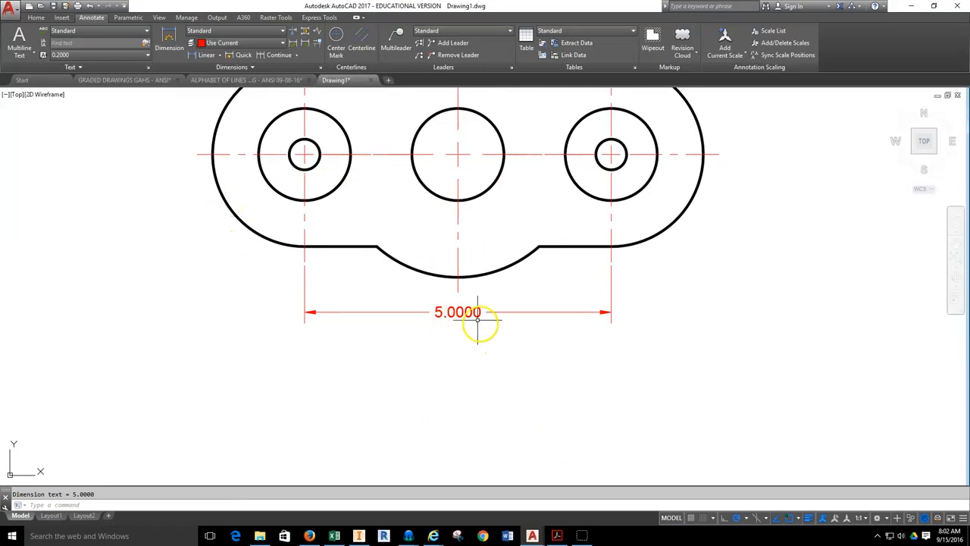
middle_click_drag(493, 353, 500, 344)
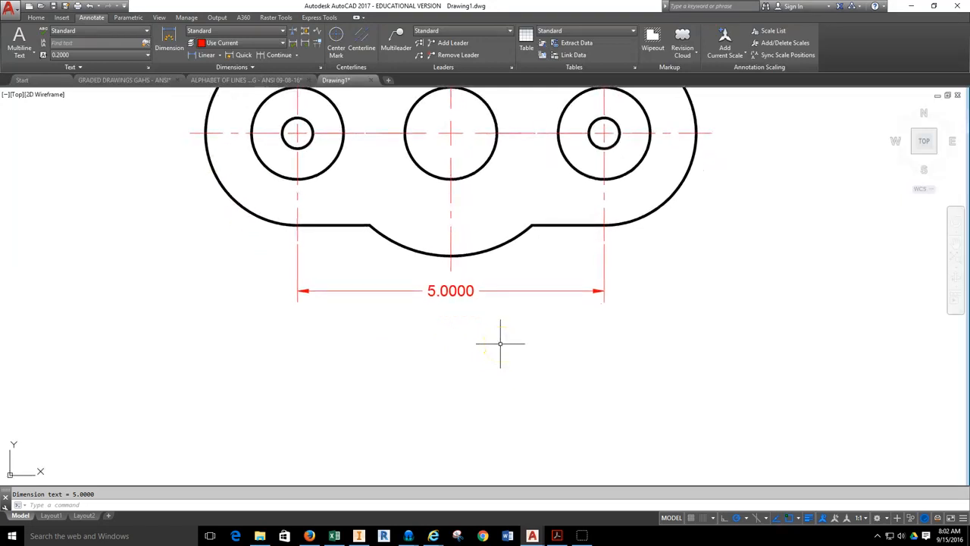
left_click(242, 32)
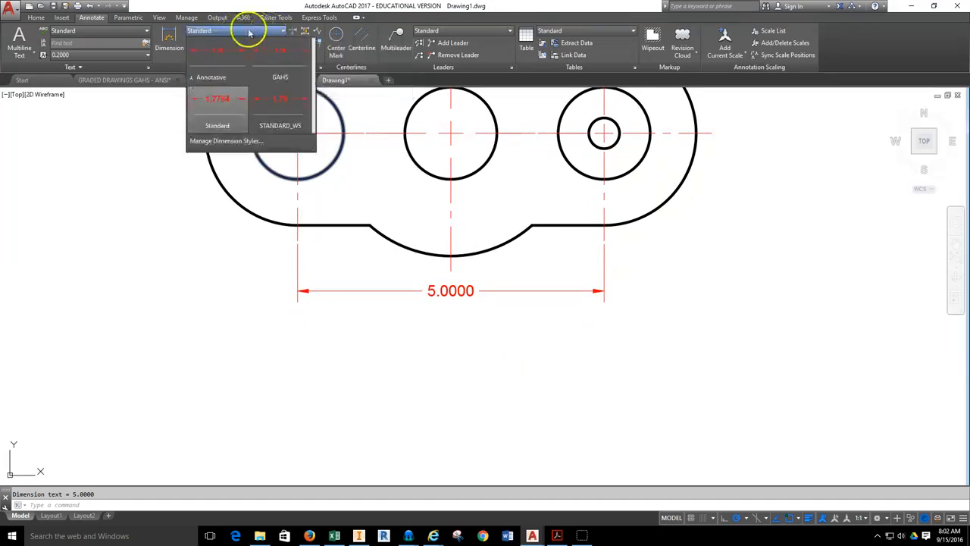
left_click(217, 57)
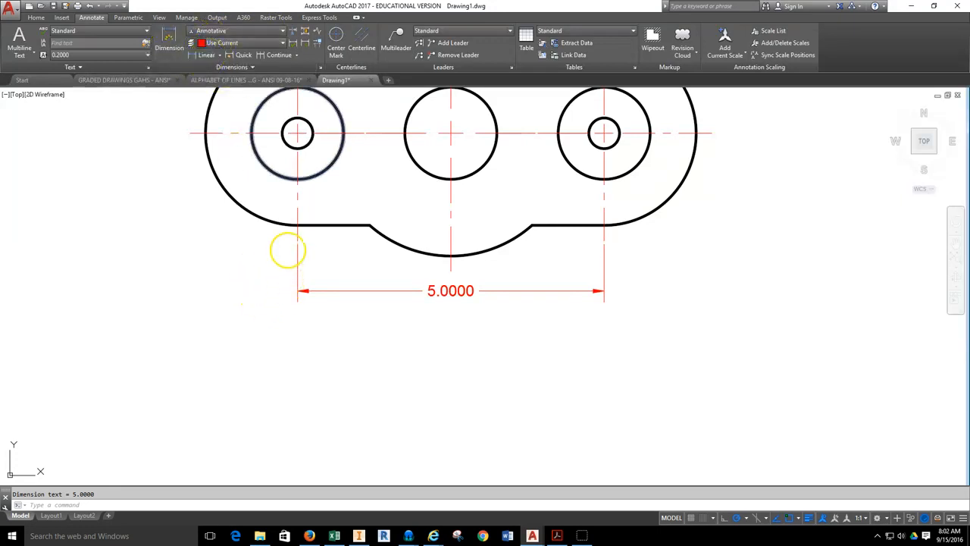
key("Return")
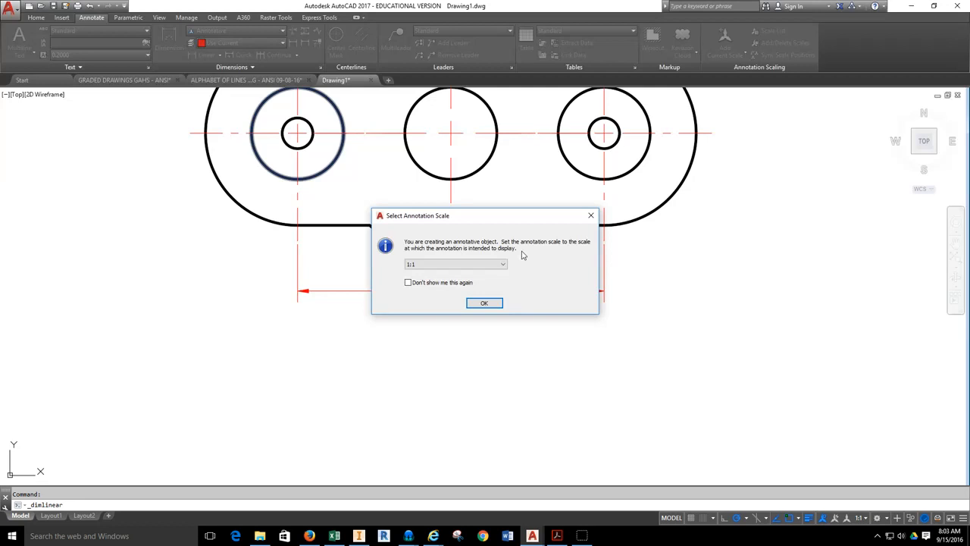
left_click(487, 302)
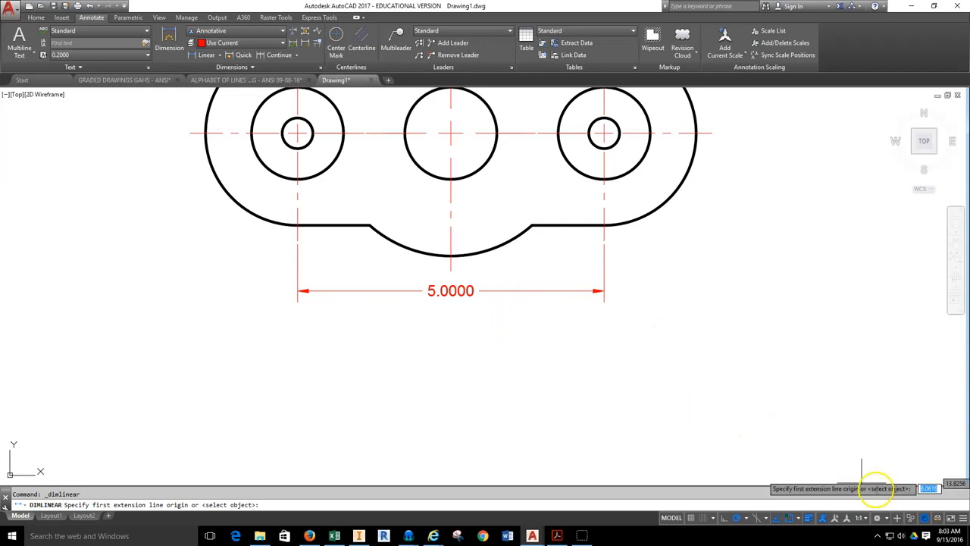
key("Escape")
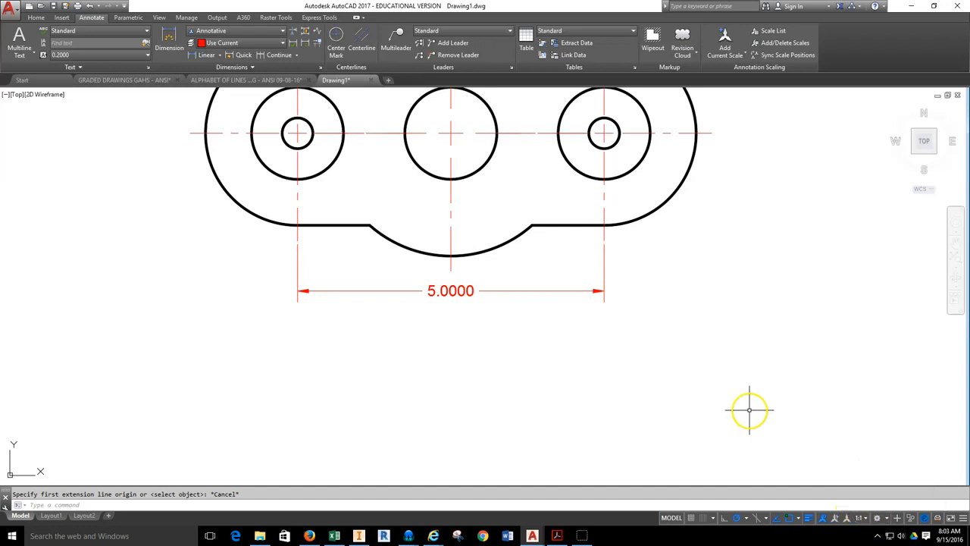
Add an Annotative-style linear dimension between the lower ends of the left and right vertical centerlines, placed below the existing dimension.
left_click(202, 53)
left_click(296, 238)
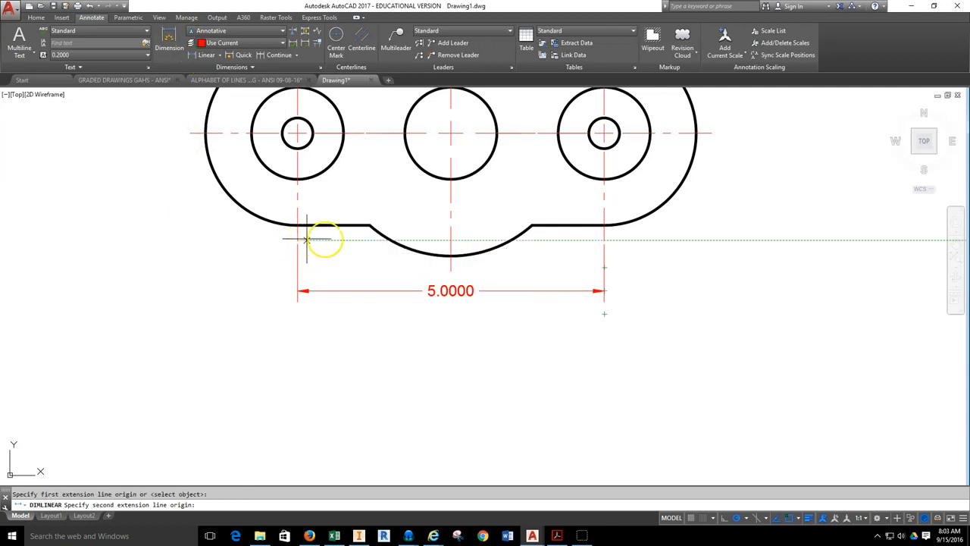
left_click(604, 240)
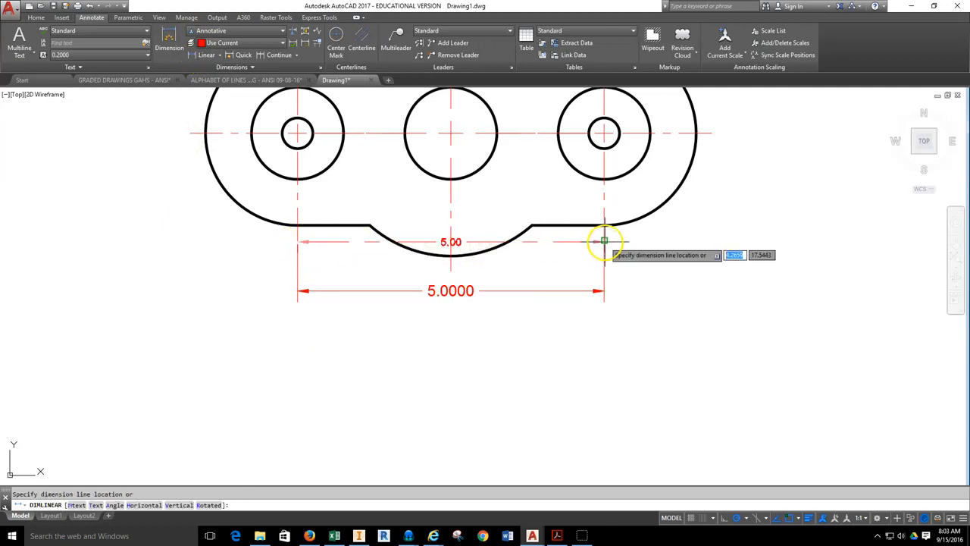
left_click(587, 321)
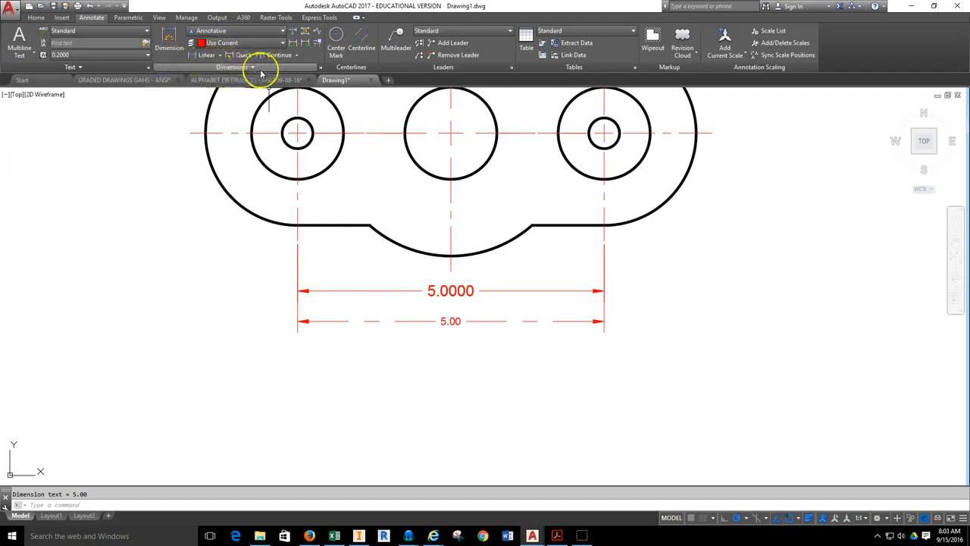
Open the Standard dimension style for modification and set its text height to 0.125.
left_click(321, 69)
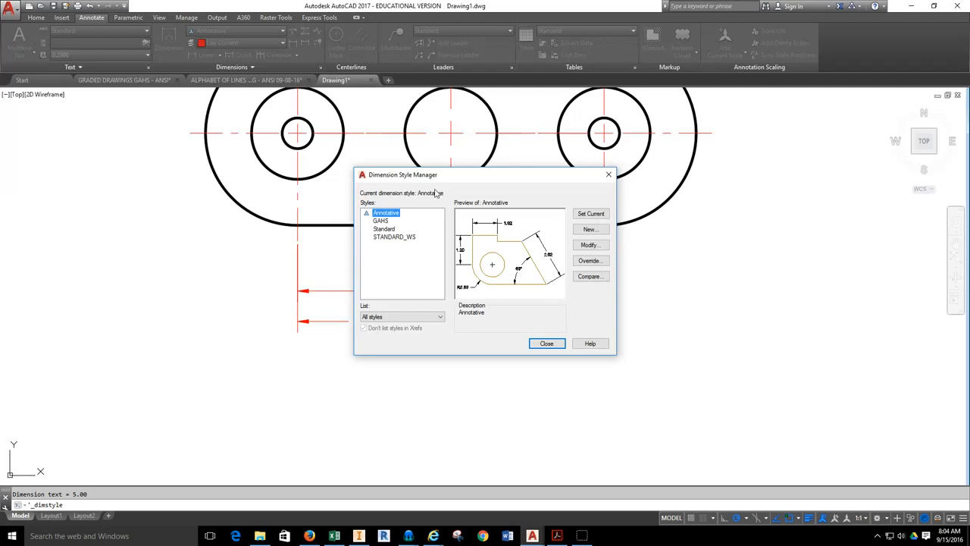
left_click(384, 229)
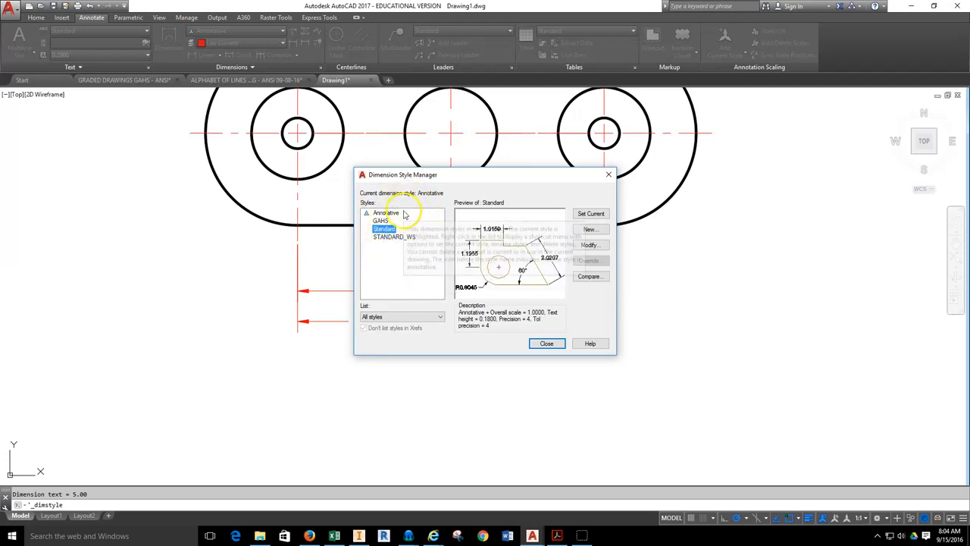
left_click(588, 246)
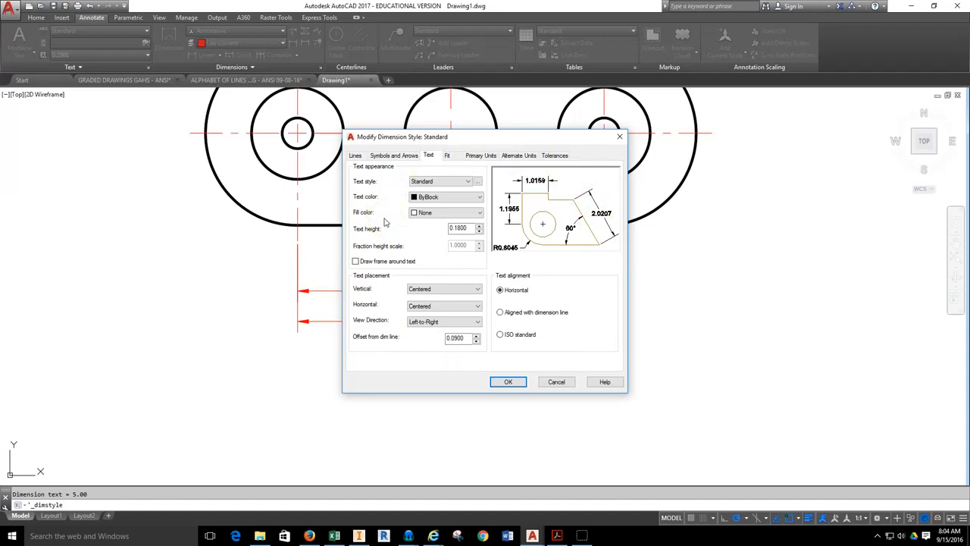
left_click(355, 157)
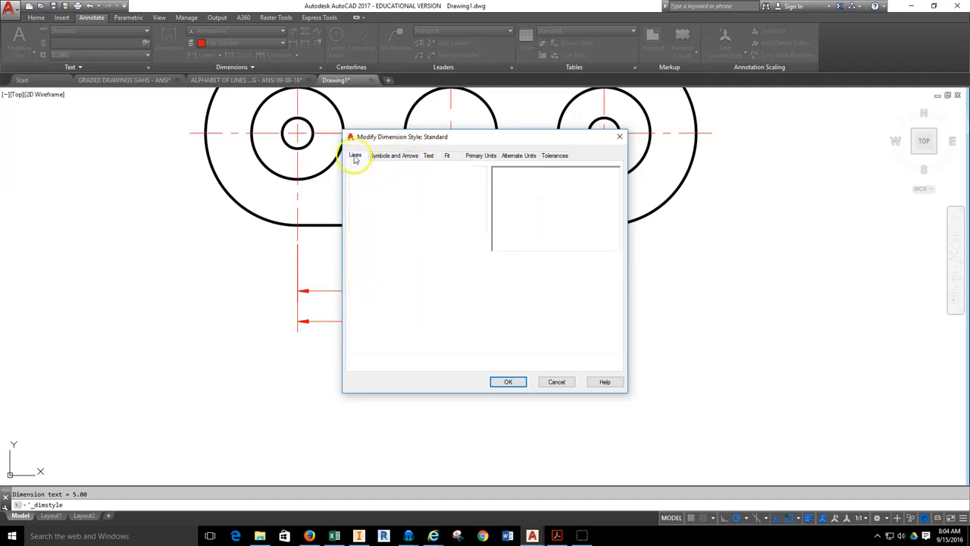
left_click(383, 156)
left_click(429, 156)
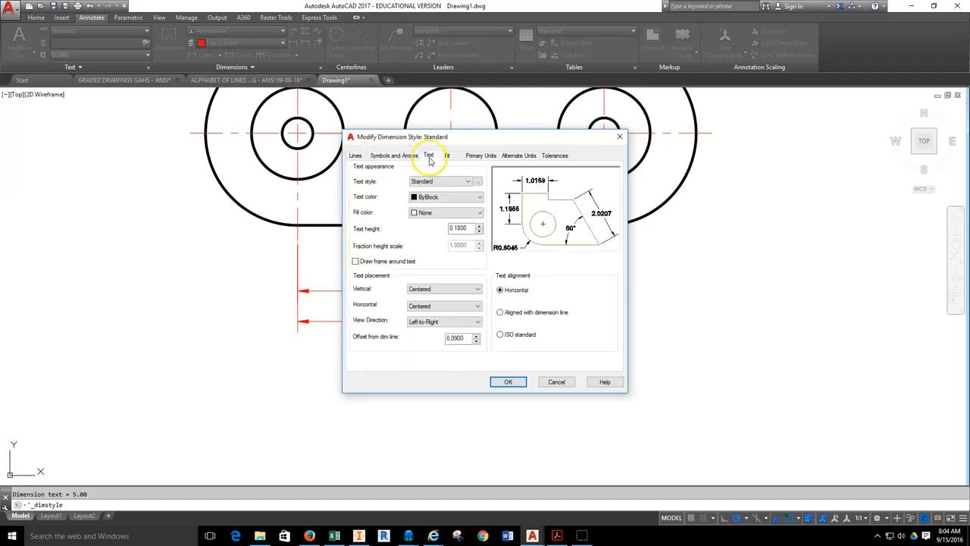
left_click(447, 157)
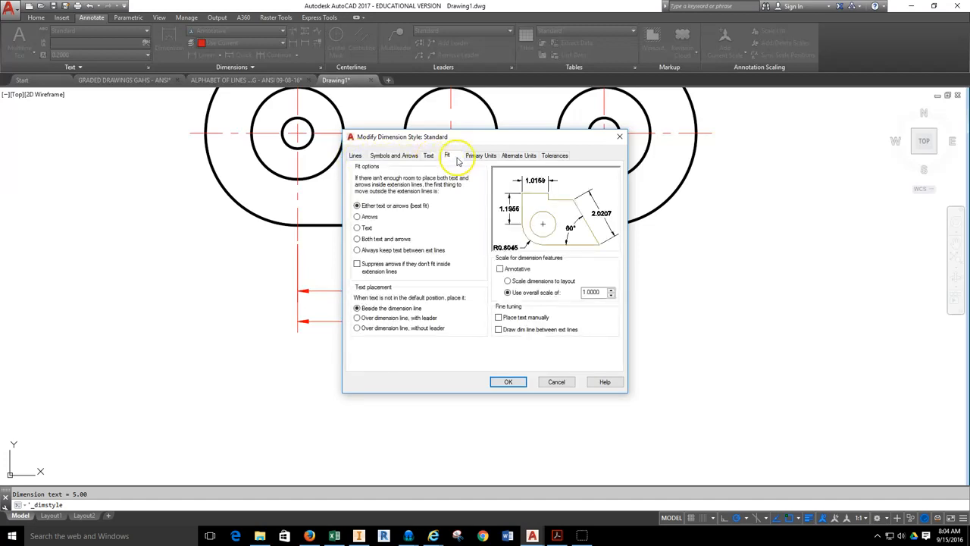
left_click(428, 156)
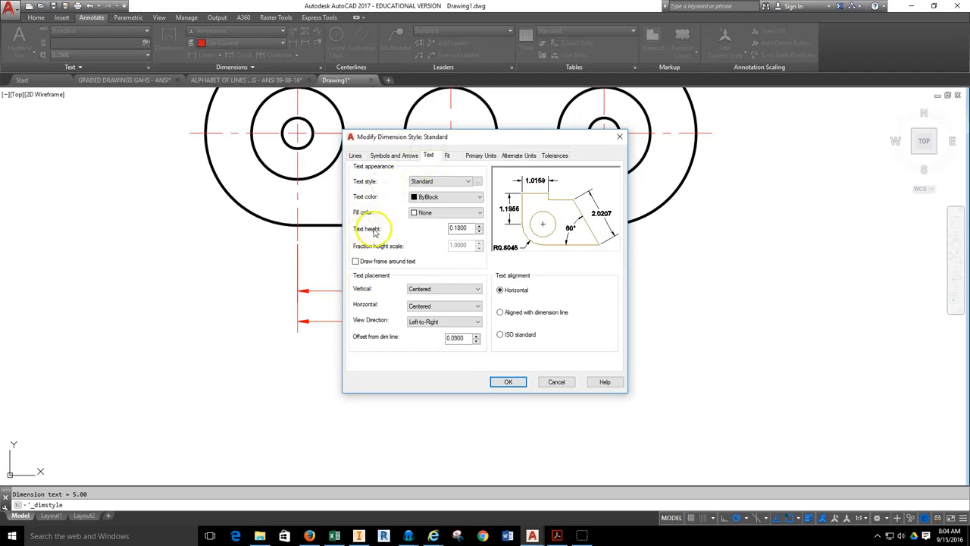
left_click(456, 228)
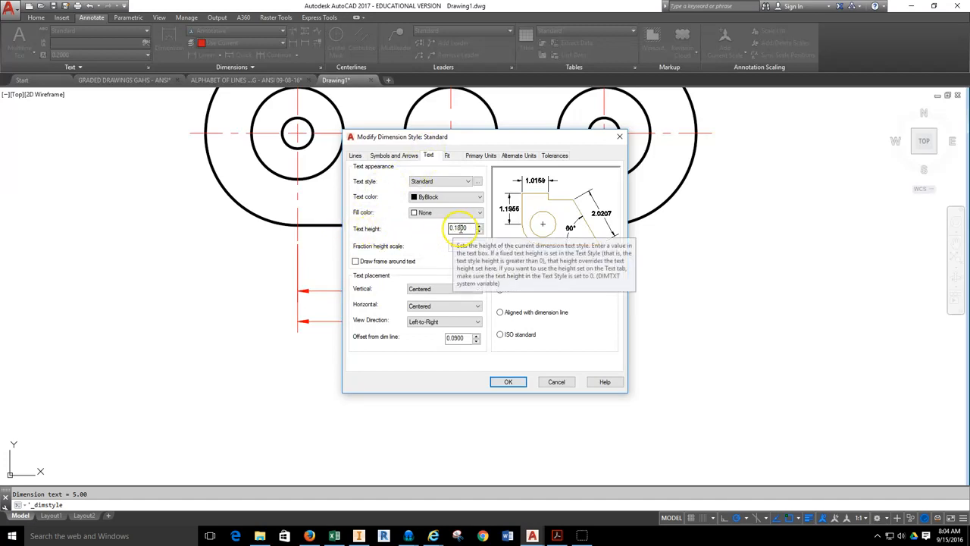
left_click_drag(468, 228, 457, 229)
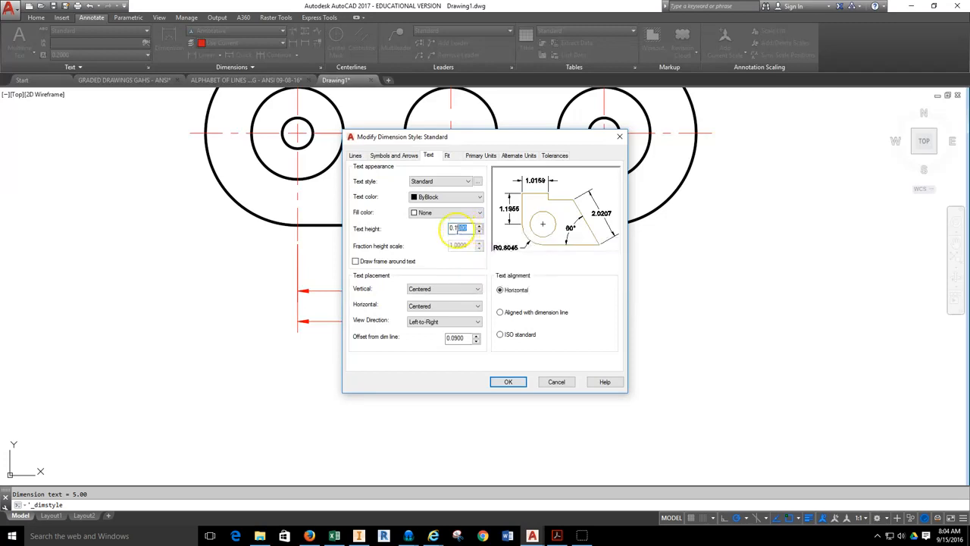
type("25")
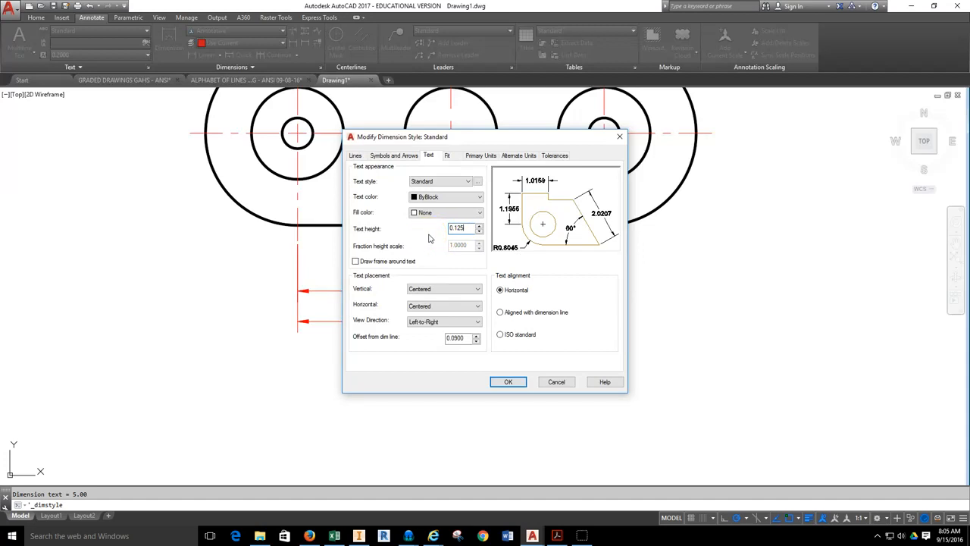
Set the Standard style's linear dimension precision to 0.00 and accept the style changes.
left_click(448, 156)
left_click(477, 156)
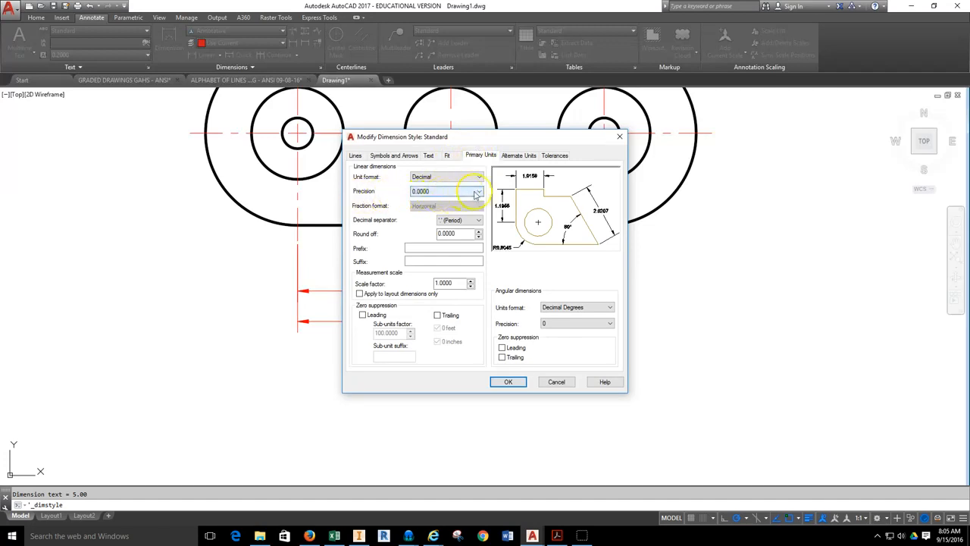
left_click(480, 192)
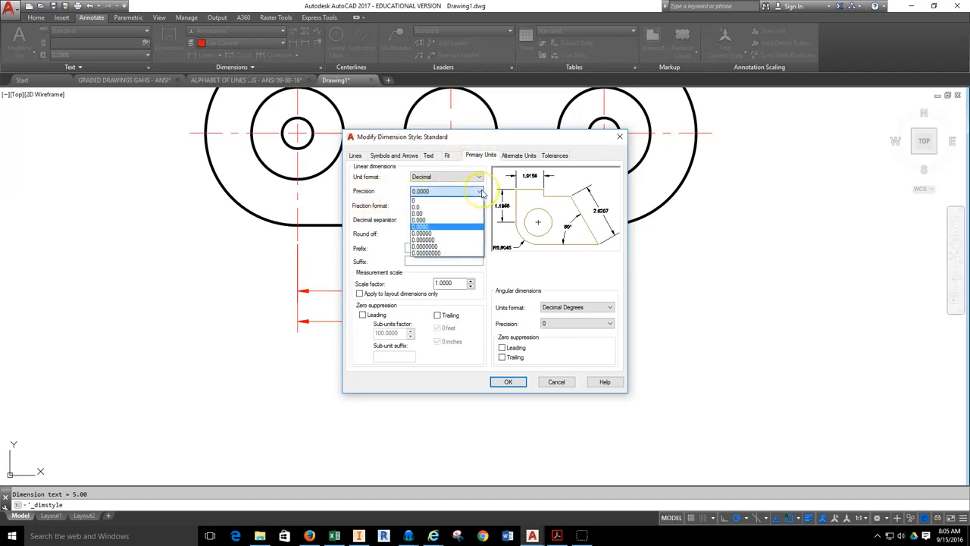
left_click(424, 213)
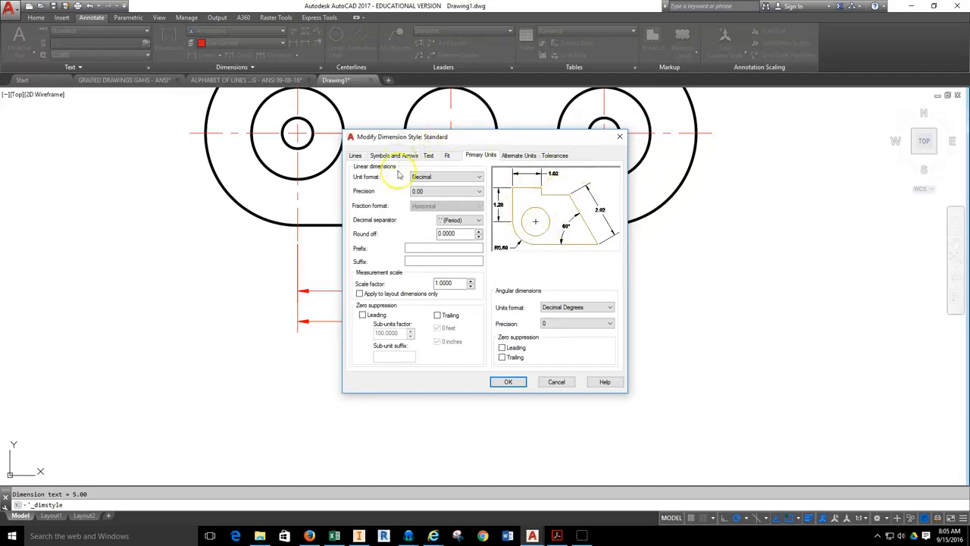
left_click(508, 384)
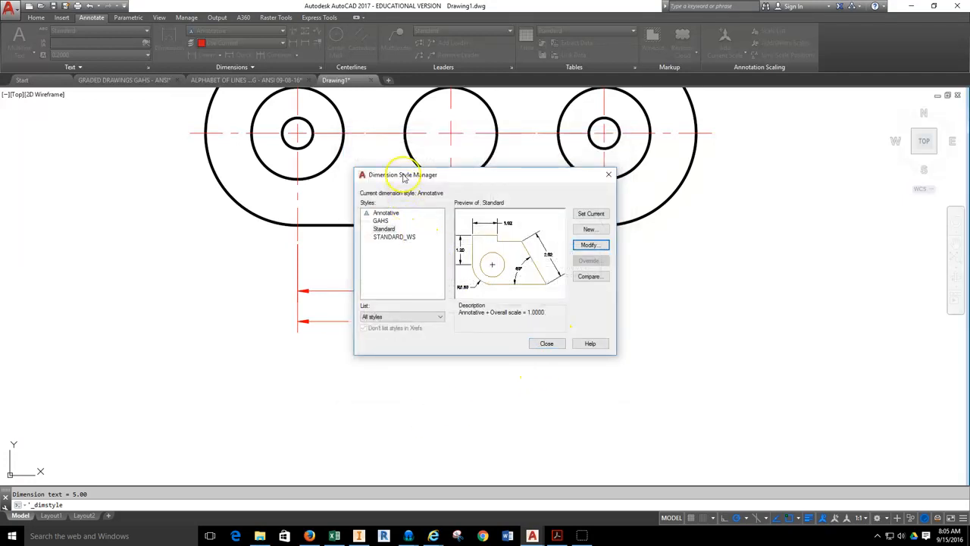
Examine the Annotative dimension style's text height, linear precision and fit scaling settings, then close the style manager.
left_click_drag(404, 177, 403, 187)
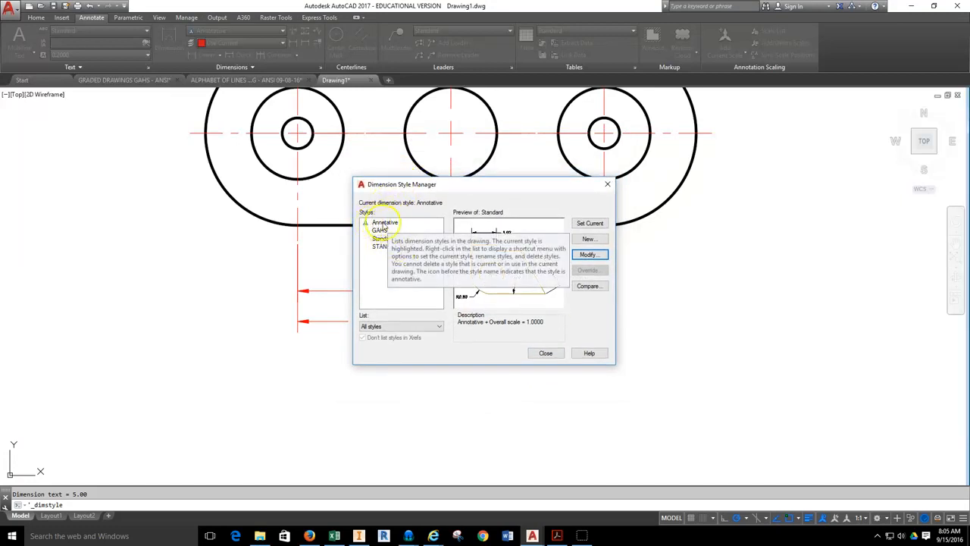
left_click(384, 223)
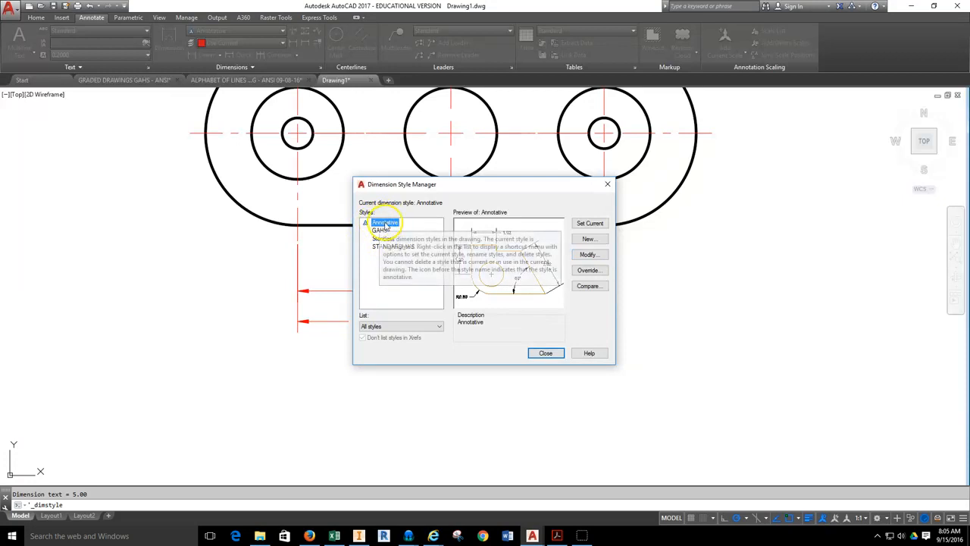
left_click(590, 255)
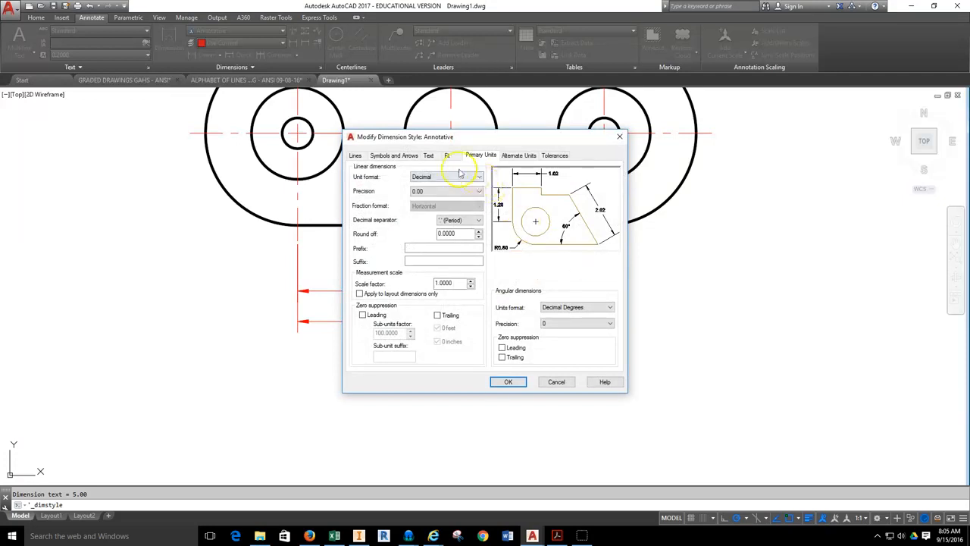
left_click(431, 157)
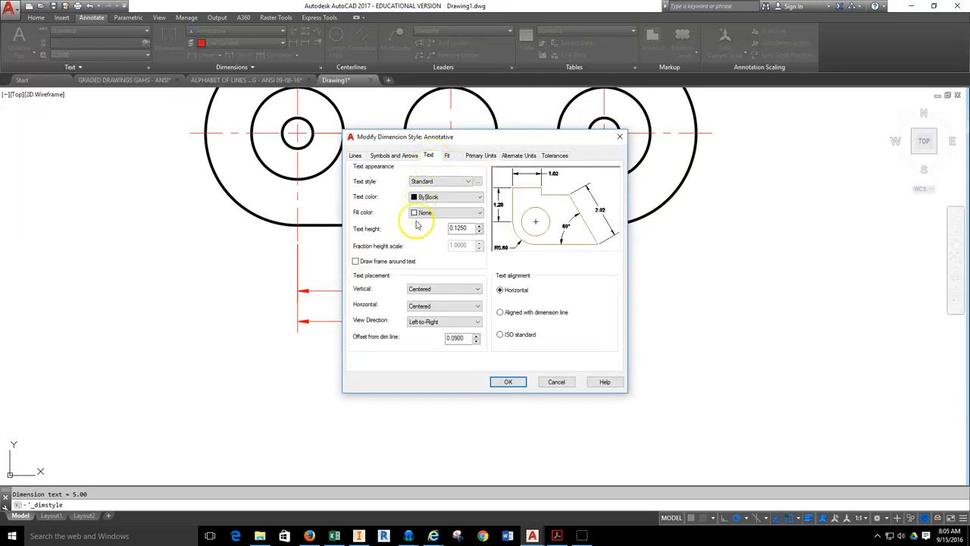
left_click_drag(473, 228, 441, 229)
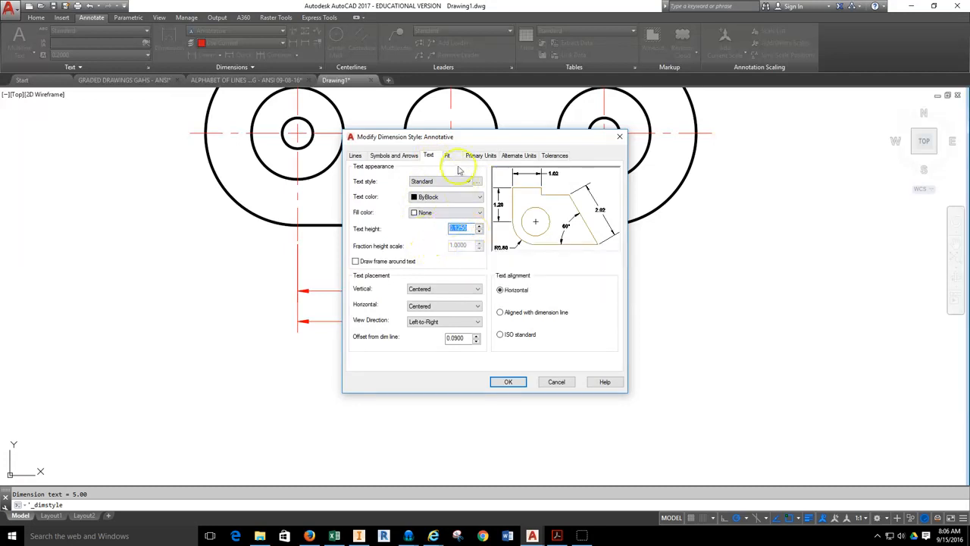
left_click(479, 156)
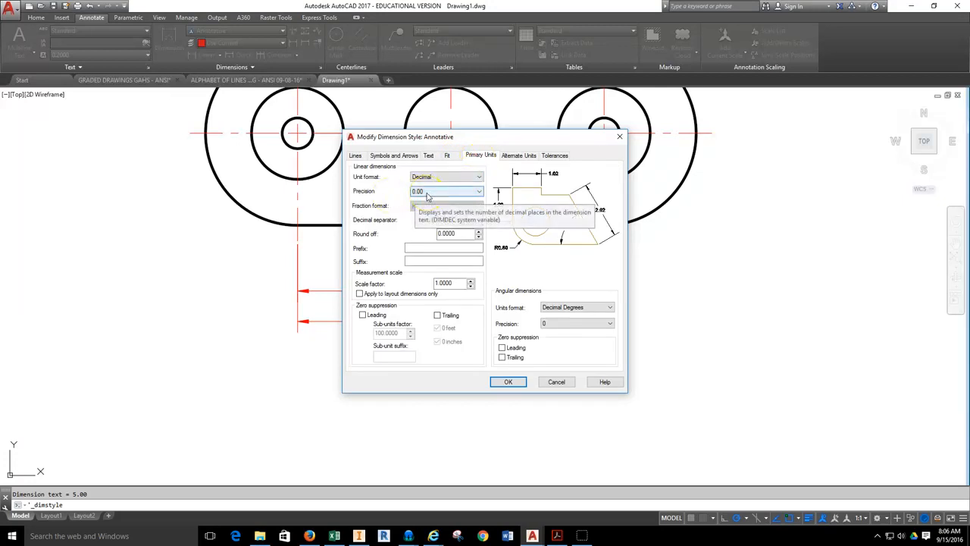
left_click(447, 155)
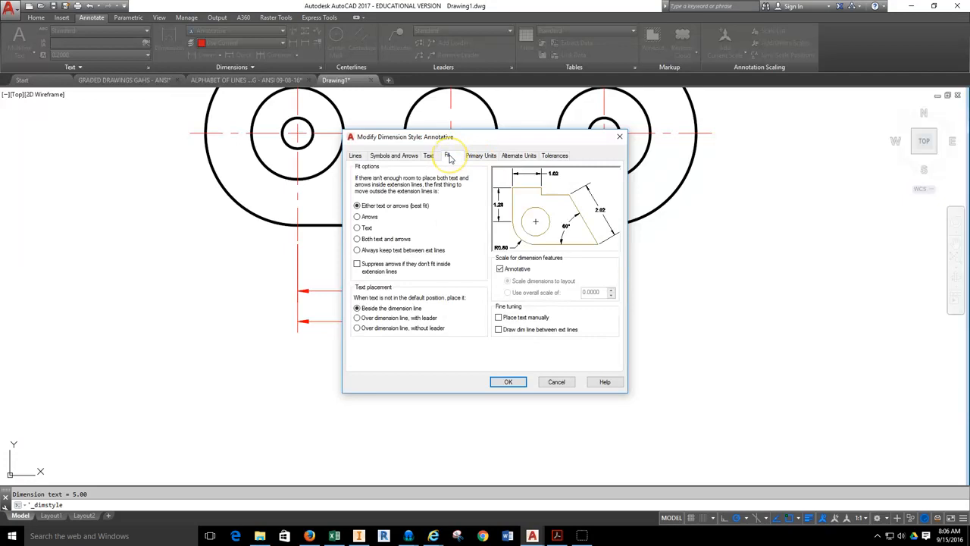
left_click(476, 155)
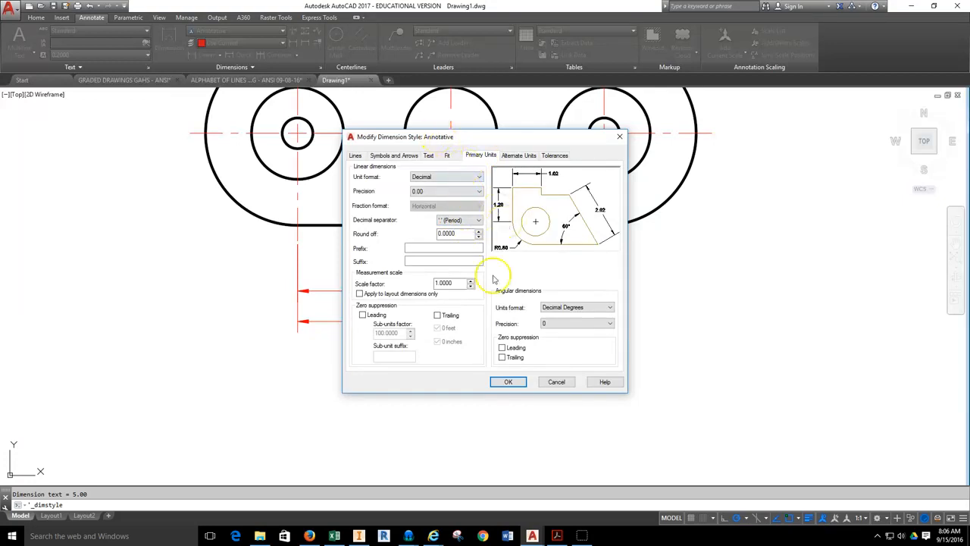
left_click(507, 383)
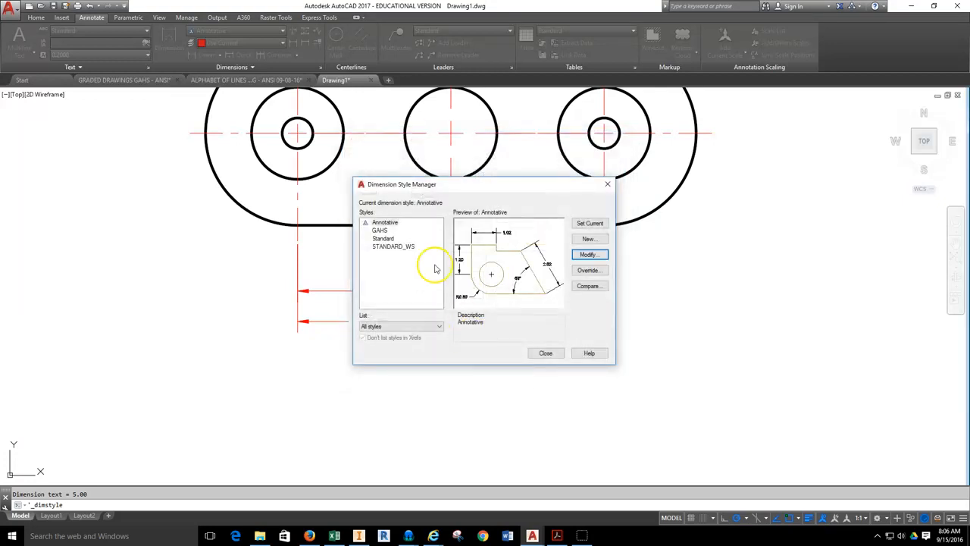
left_click(545, 352)
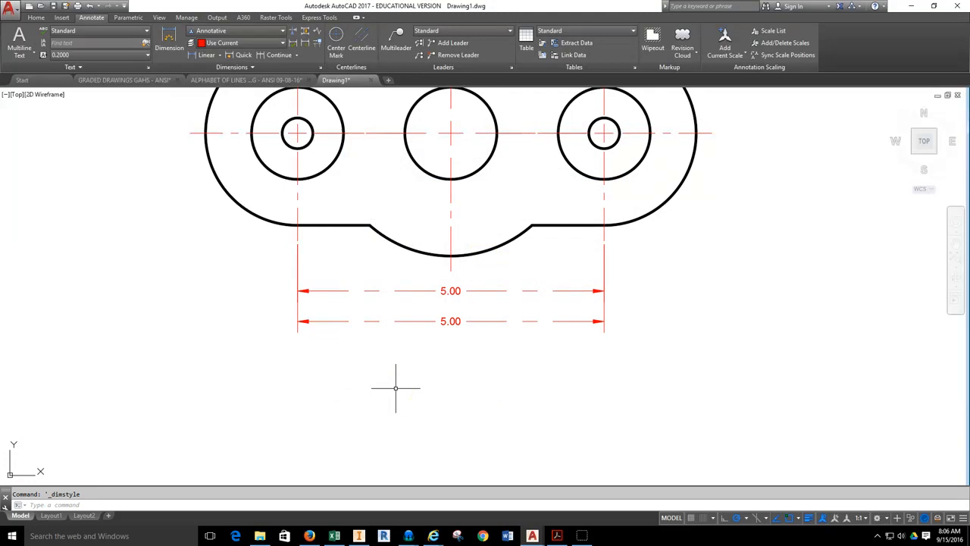
Switch to Layout1, activate its viewport and frame the whole plate with its dimensions inside the border.
scroll(468, 304, "up", 2)
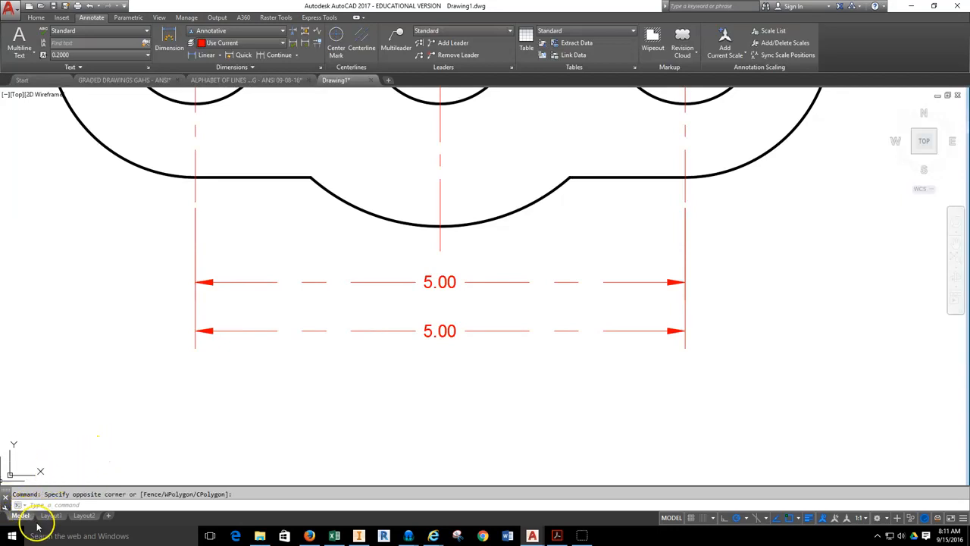
left_click(51, 516)
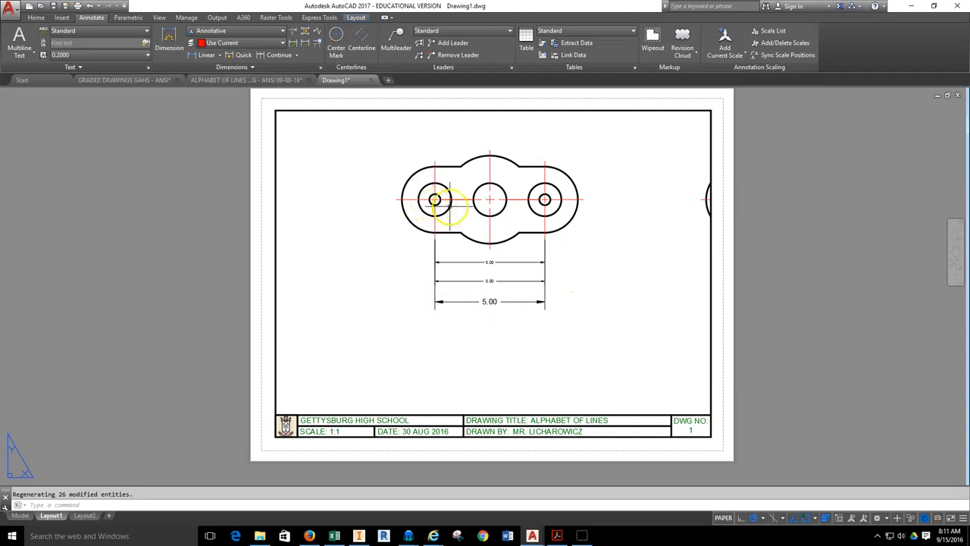
double_click(427, 331)
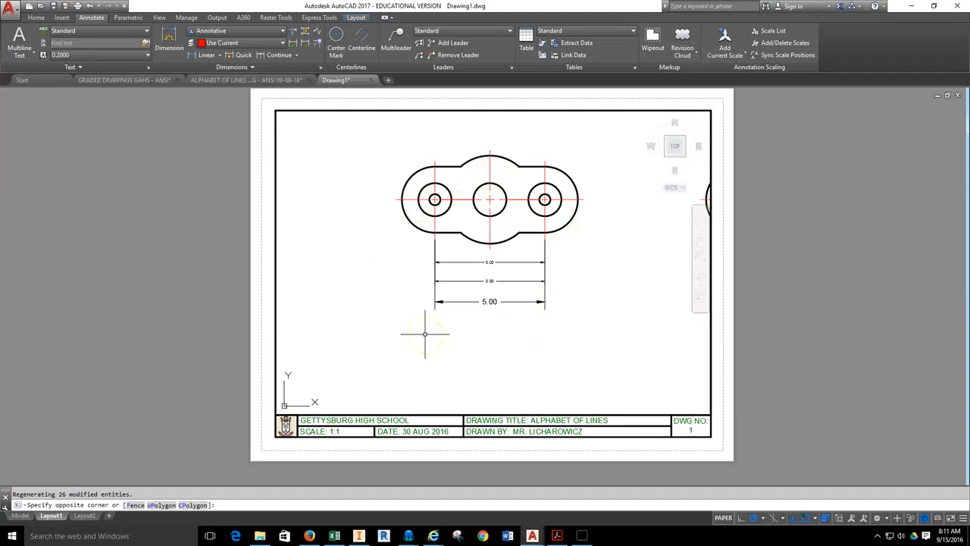
scroll(402, 303, "down", 2)
middle_click_drag(410, 293, 615, 311)
scroll(435, 244, "down", 1)
middle_click_drag(440, 246, 602, 354)
scroll(538, 318, "up", 8)
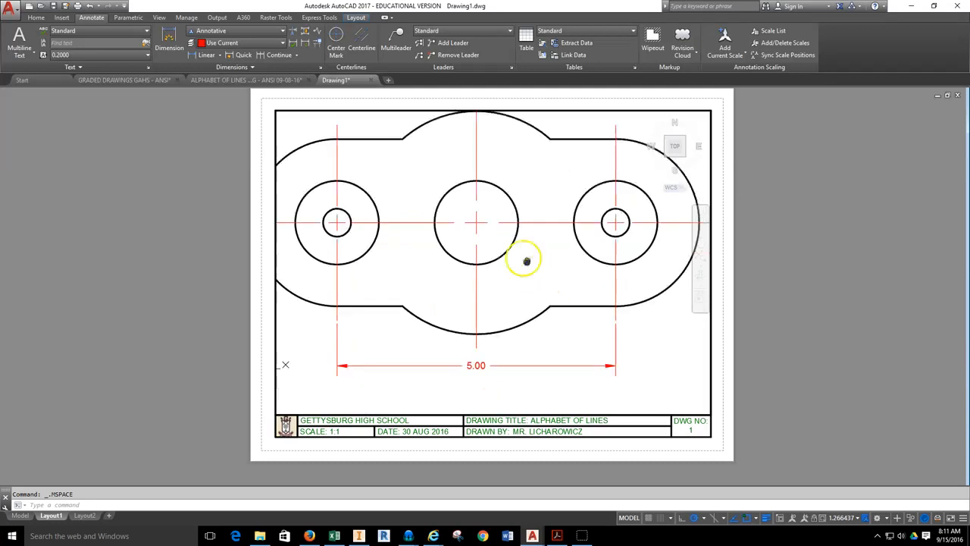
scroll(523, 258, "down", 2)
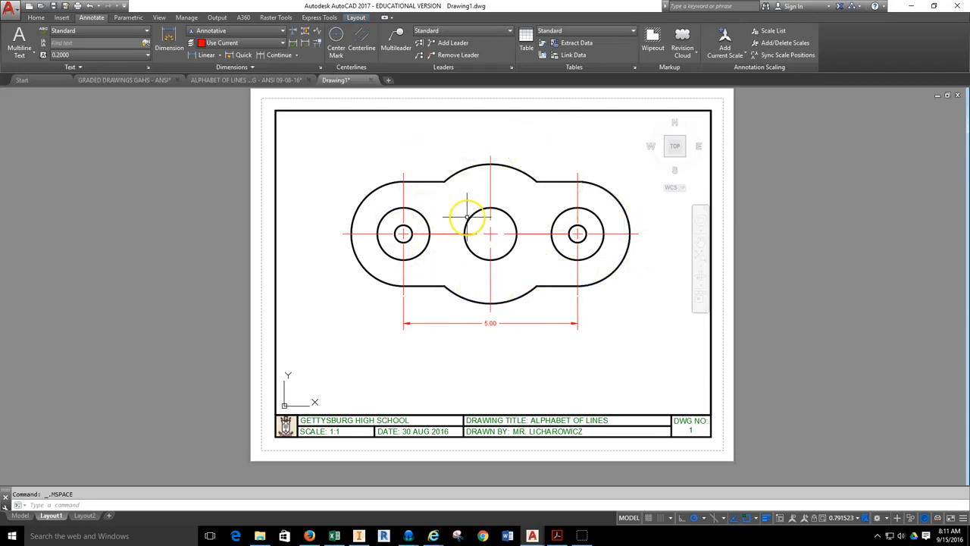
Set the viewport scale to 1:1 to compare the two dimensions, then change the scale to 1:2.
left_click(858, 518)
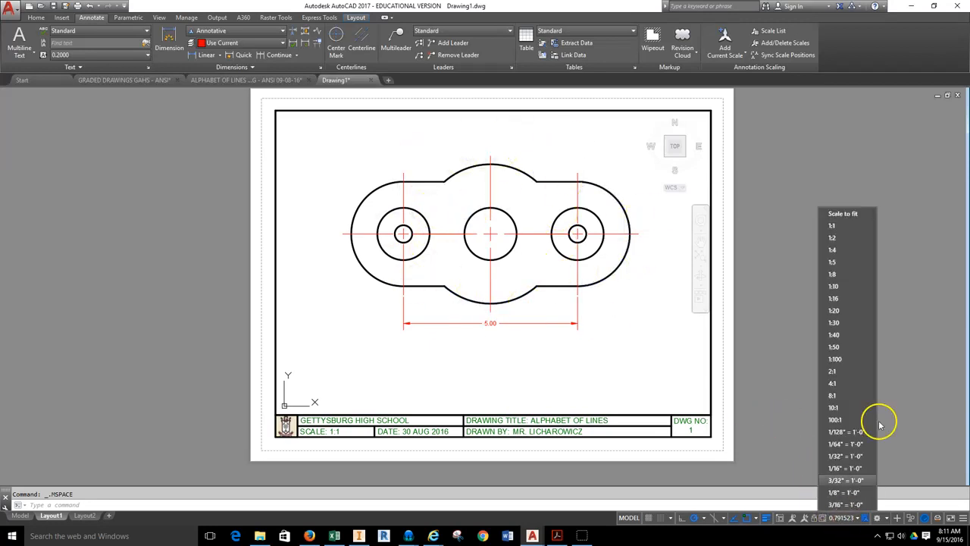
left_click(841, 226)
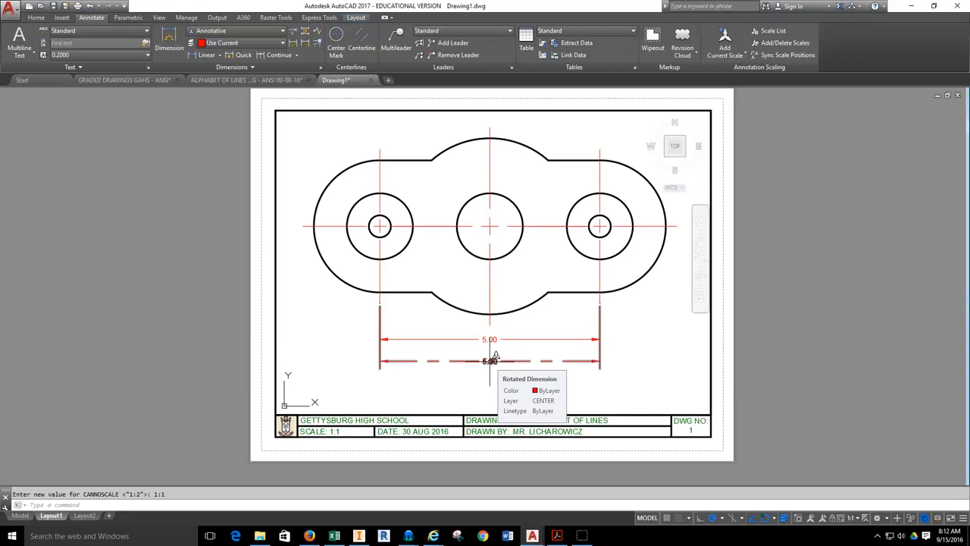
left_click(851, 519)
left_click(866, 231)
left_click(851, 519)
left_click(866, 242)
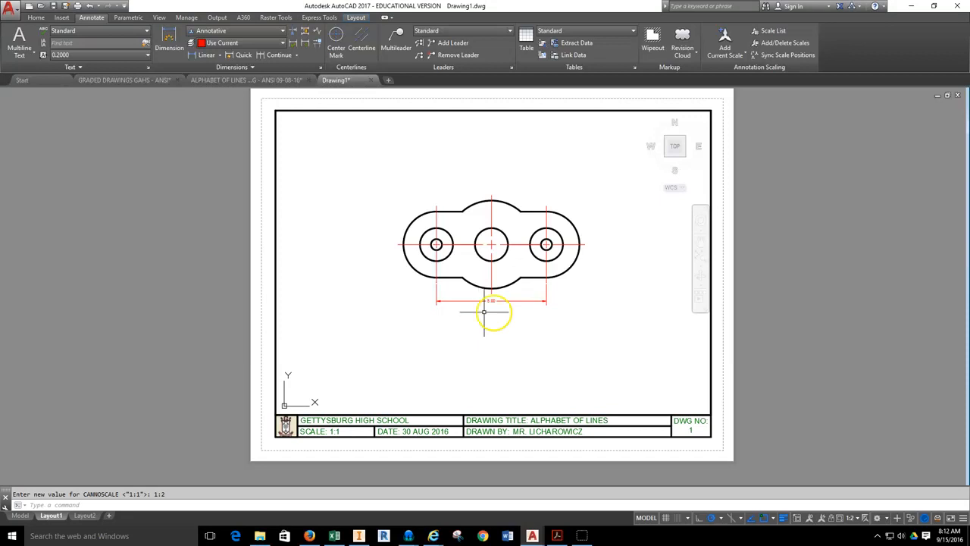
Set the Layout1 viewport scale to 1:1, compare the two dimensions, and return to model space.
left_click(851, 519)
left_click(857, 218)
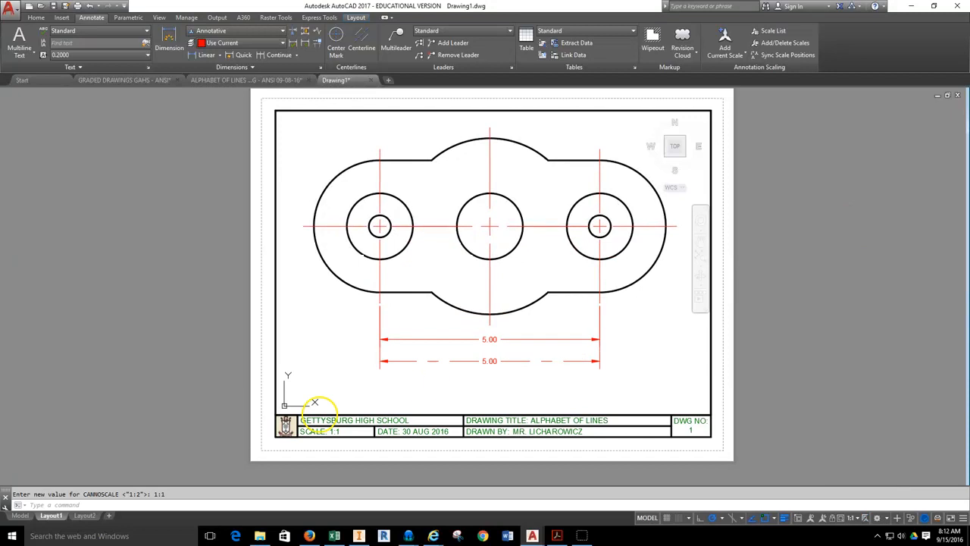
left_click(19, 515)
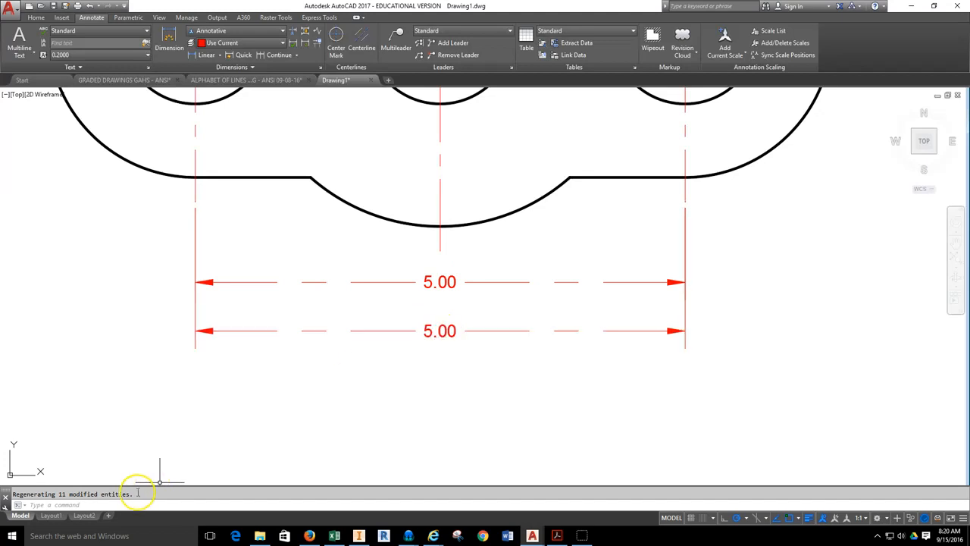
Return to Layout1 and set the viewport scale to 1:2 to check which dimensions are displayed.
left_click(51, 516)
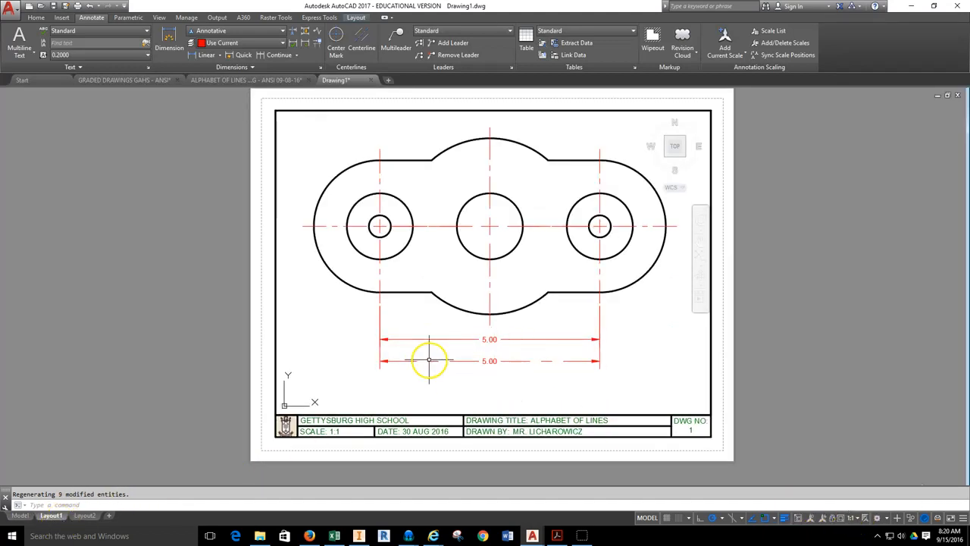
left_click(852, 522)
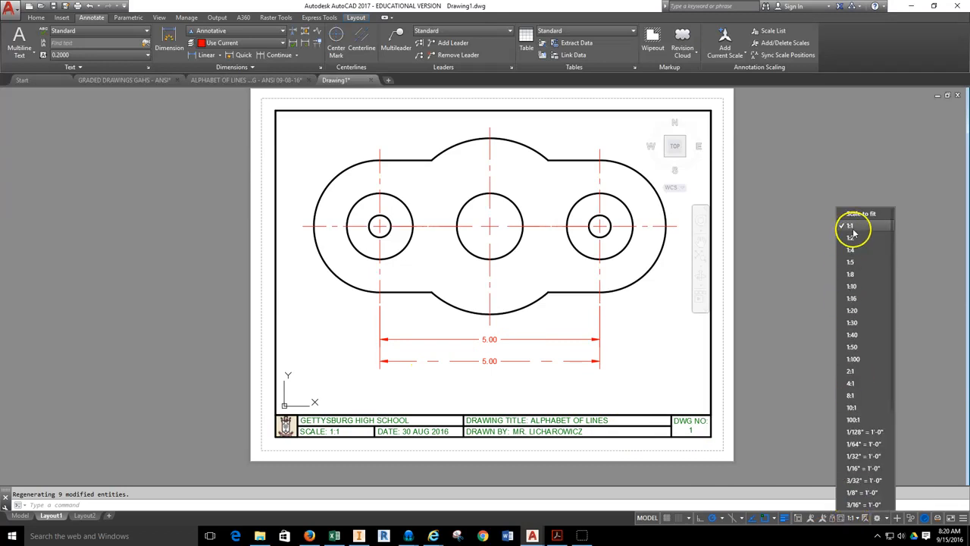
left_click(845, 241)
double_click(491, 305)
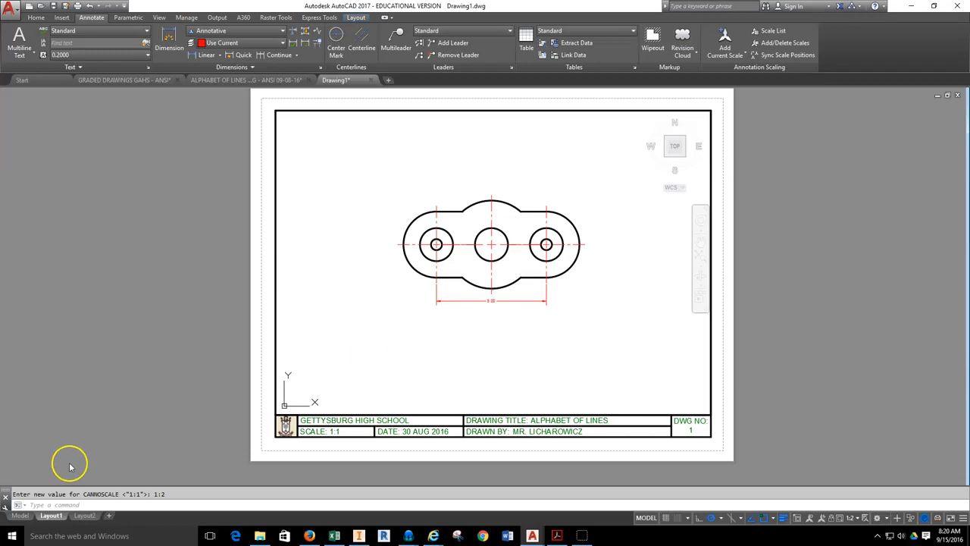
In model space, add 1:2 to the lower dimension's annotative object scales and delete its 1:1 scale.
left_click(19, 515)
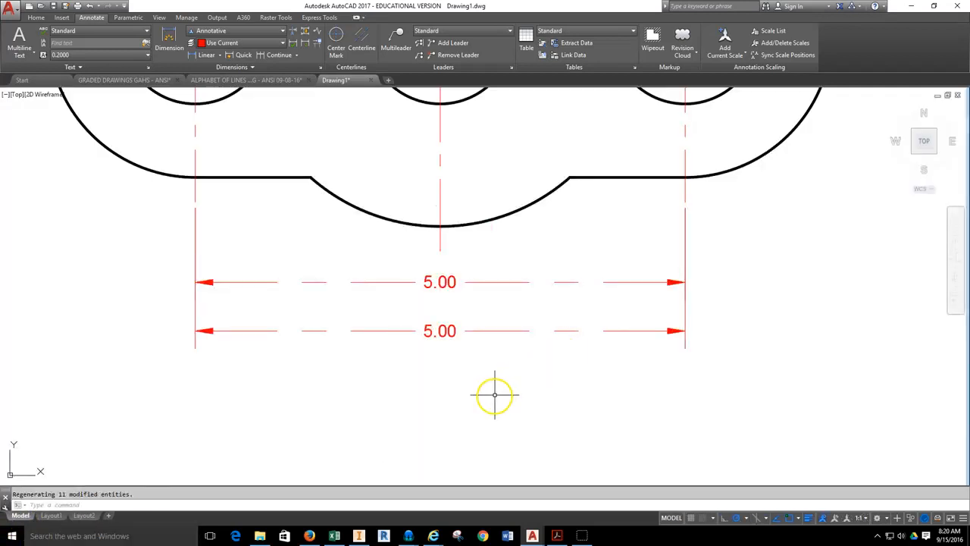
left_click(442, 332)
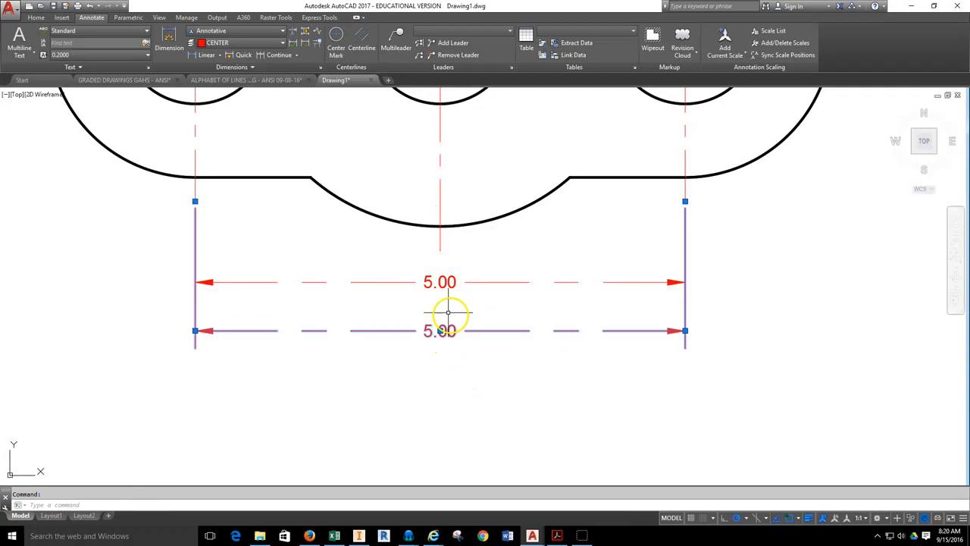
right_click(751, 317)
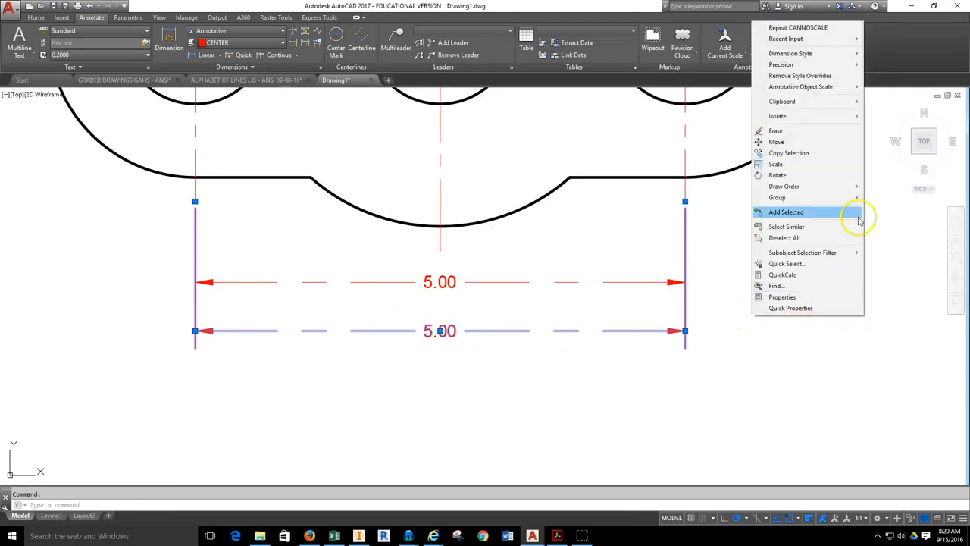
mouse_move(818, 92)
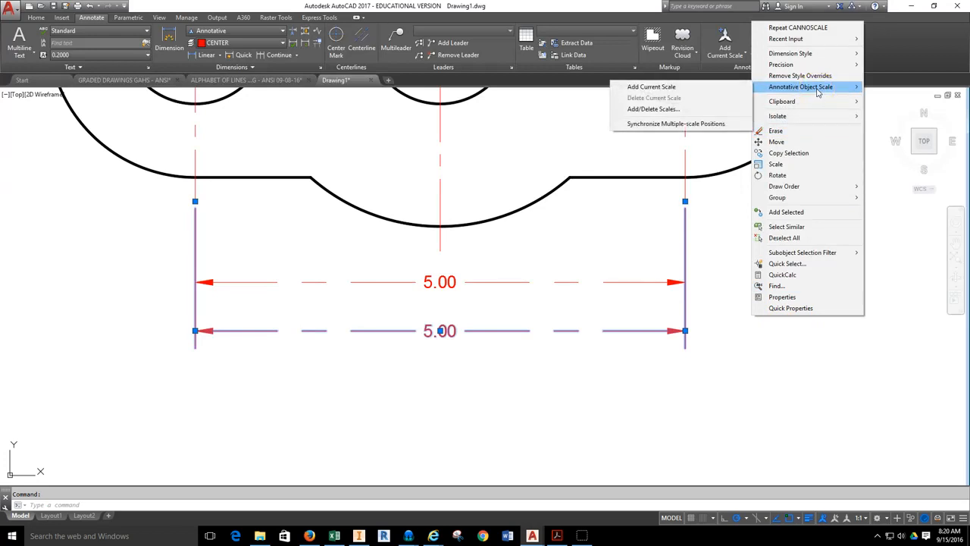
left_click(672, 93)
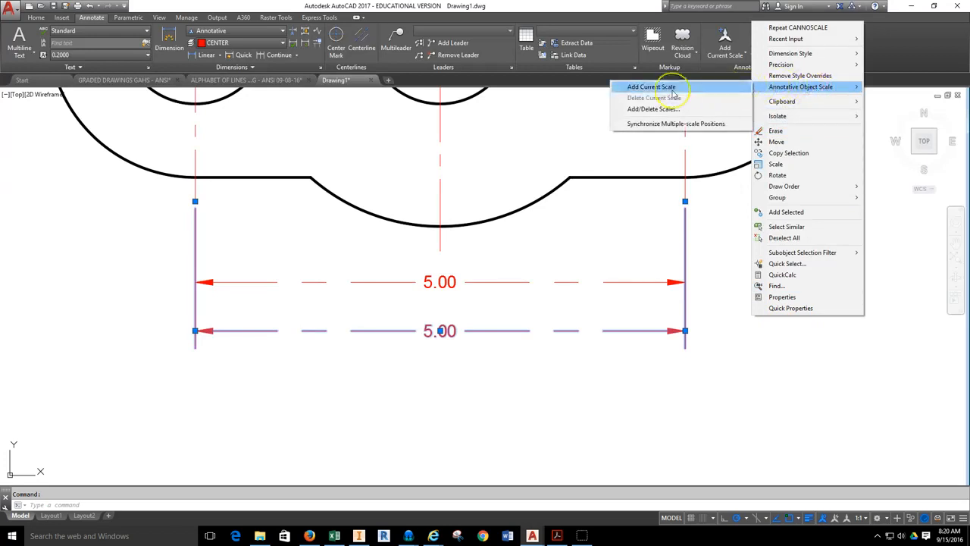
left_click(637, 112)
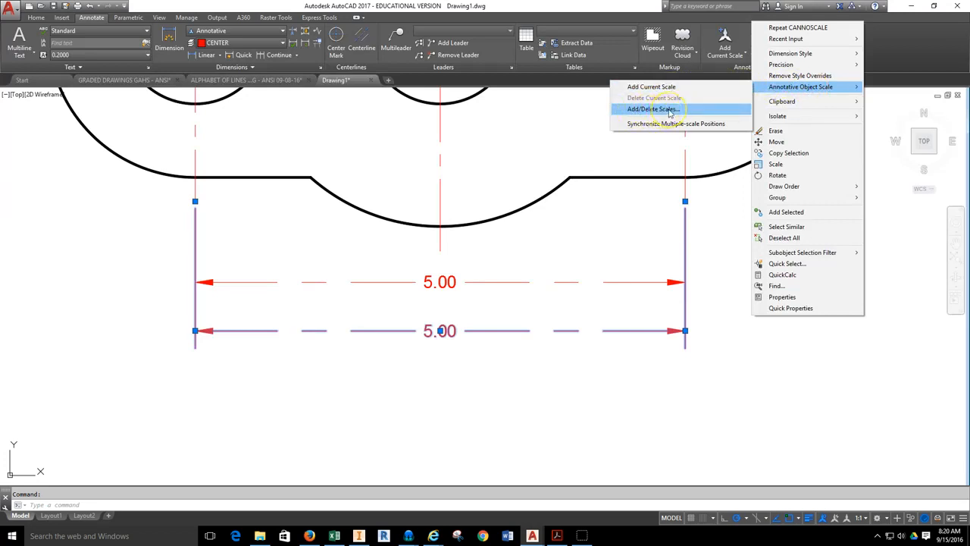
left_click(670, 112)
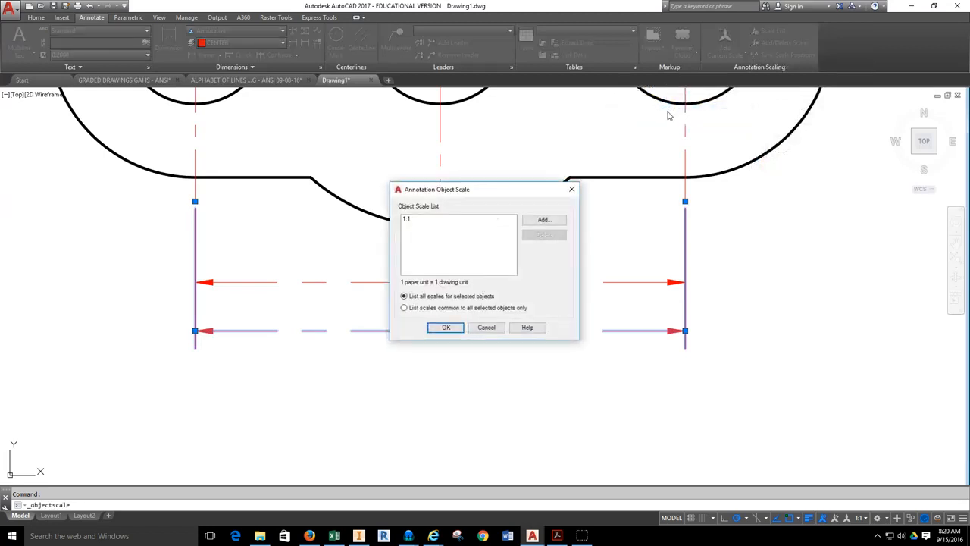
left_click(542, 220)
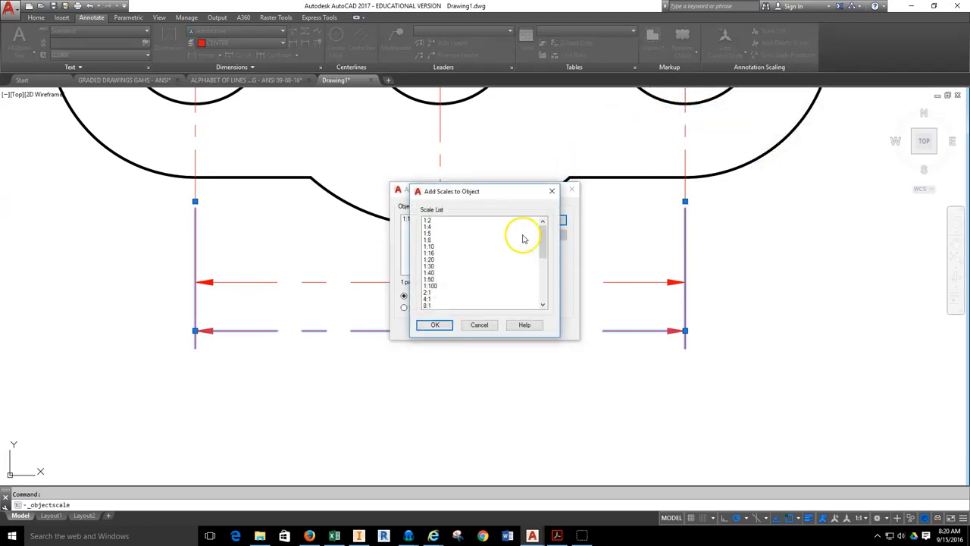
left_click(428, 222)
left_click(434, 324)
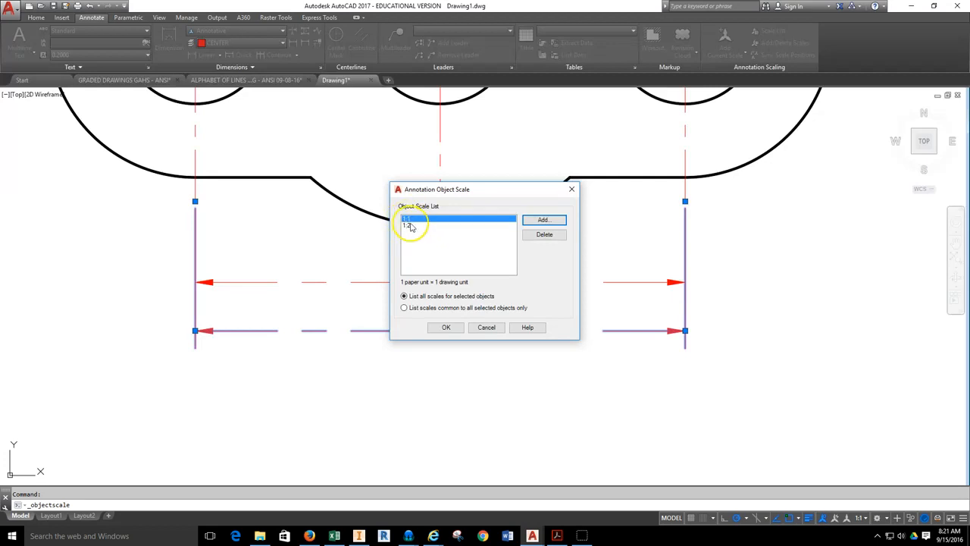
left_click(544, 234)
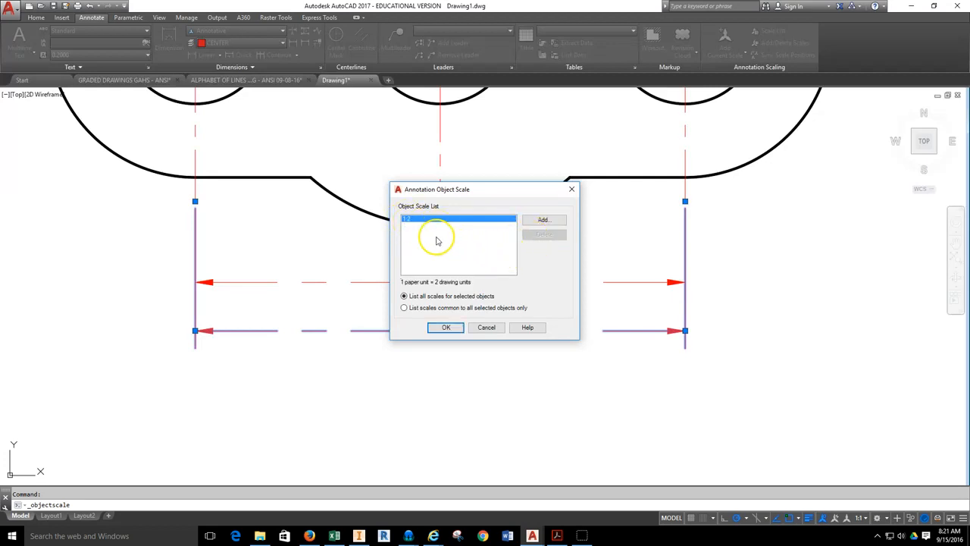
left_click(445, 326)
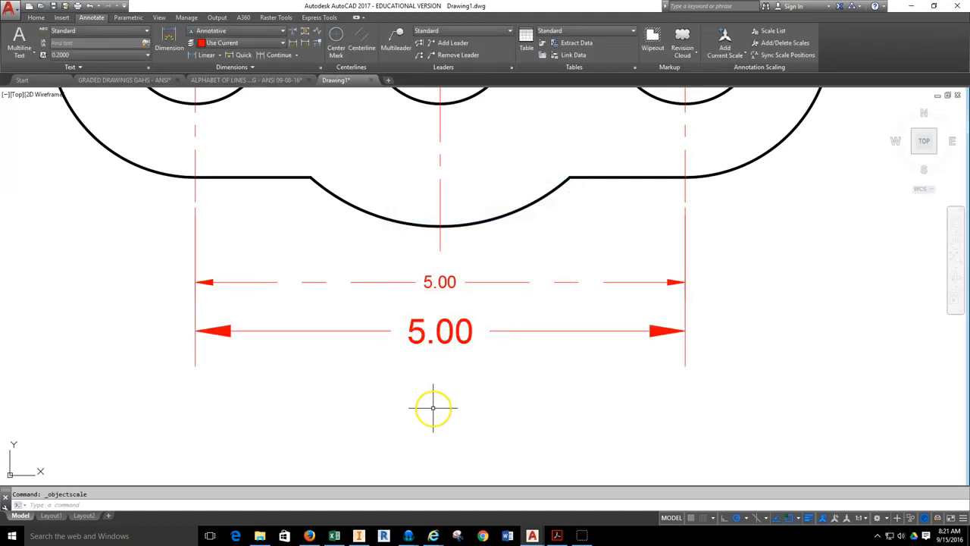
Check the rescaled dimension in Layout1 by setting the viewport scale to 1:1 and back to 1:2.
left_click(52, 516)
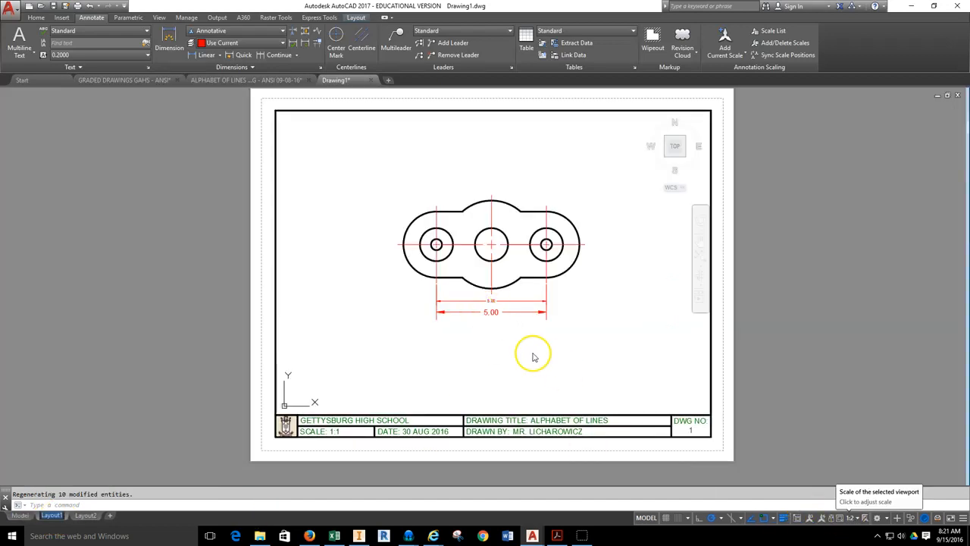
left_click(854, 521)
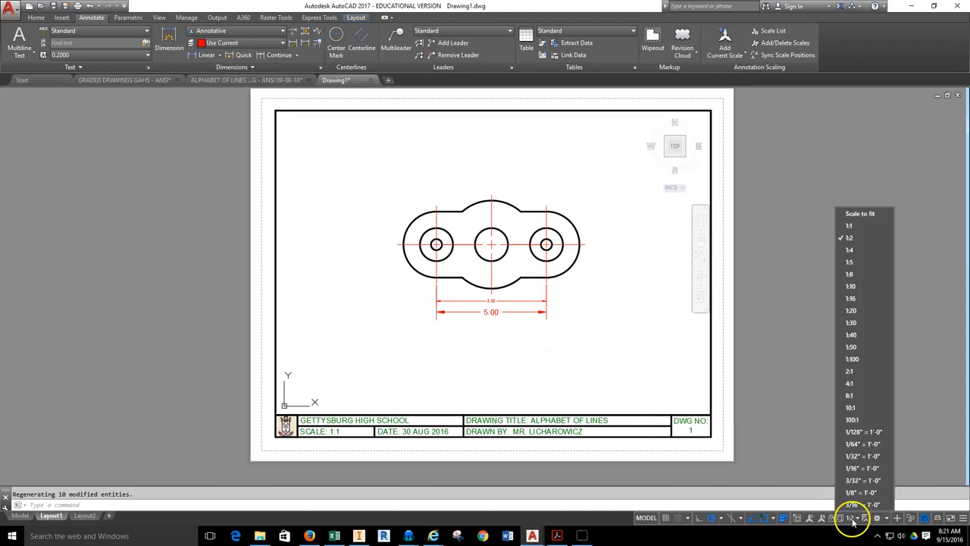
left_click(858, 219)
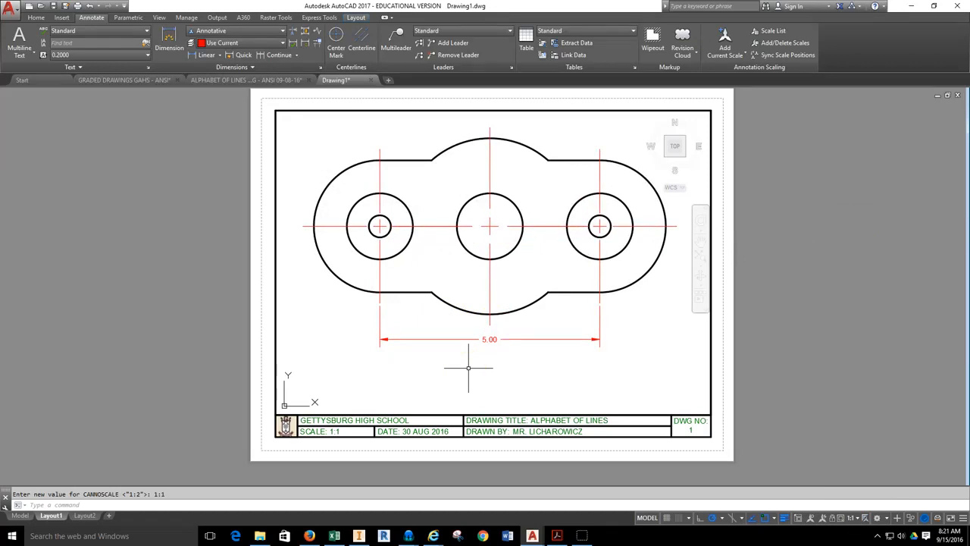
left_click(852, 521)
left_click(869, 241)
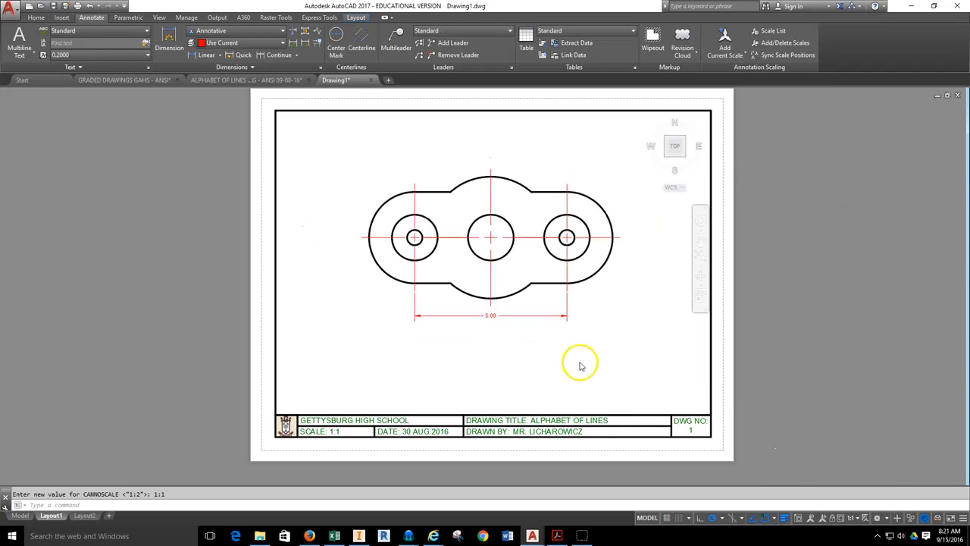